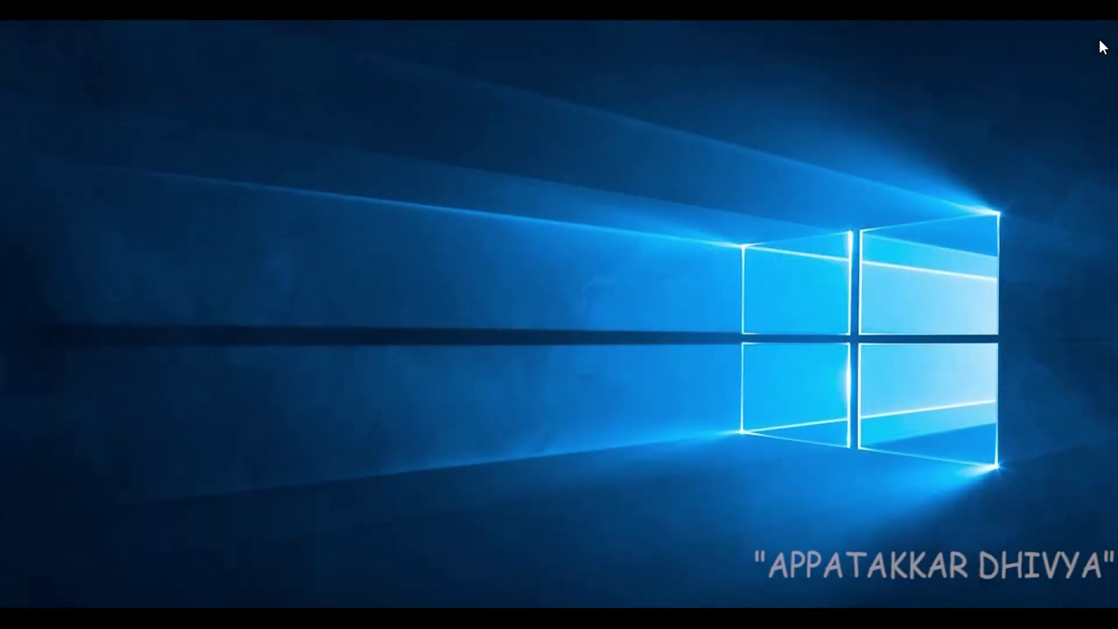
Open the Windows Temp folder by running the command temp
key("super+r")
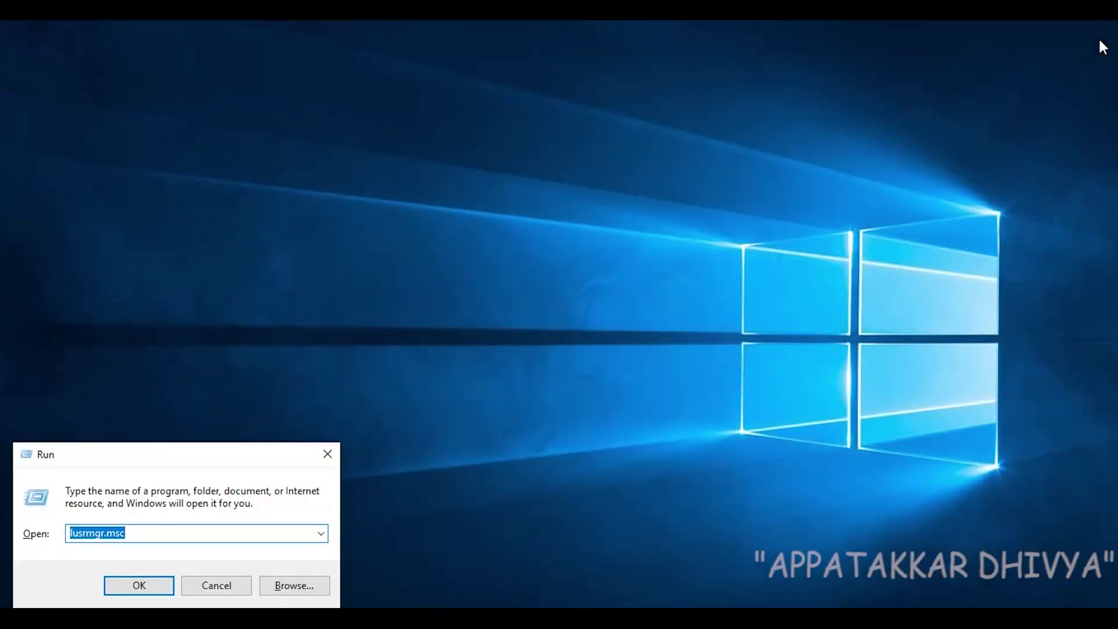
key("BackSpace")
type("t")
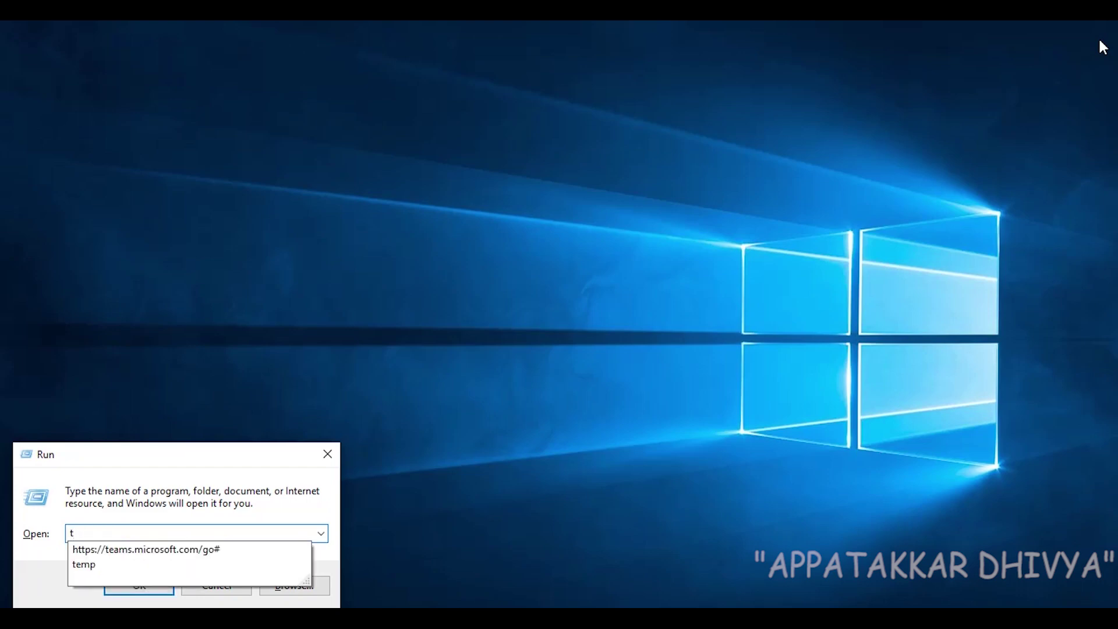
type("e")
key("Down")
key("Down")
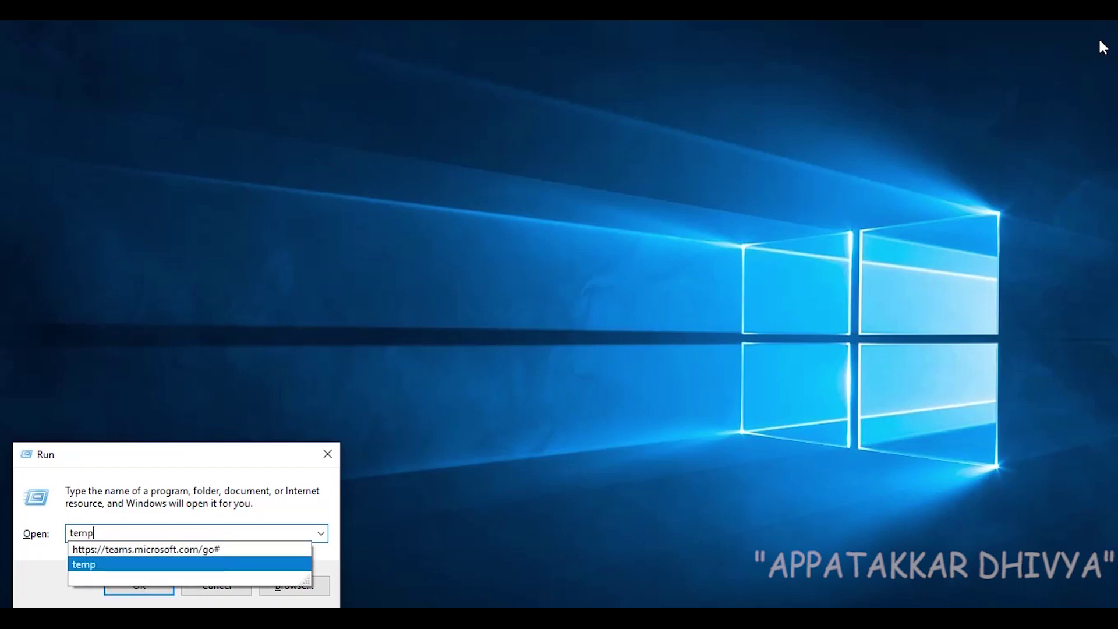
key("Return")
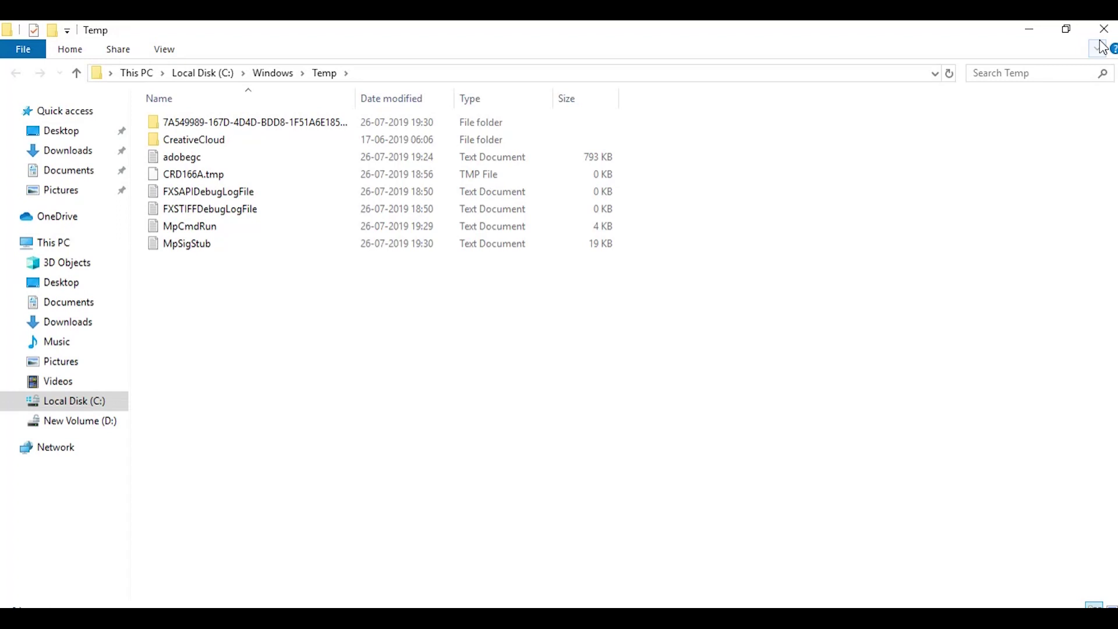
Permanently delete all items in the Windows Temp folder, skipping every file in use, and close the folder
key("ctrl+a")
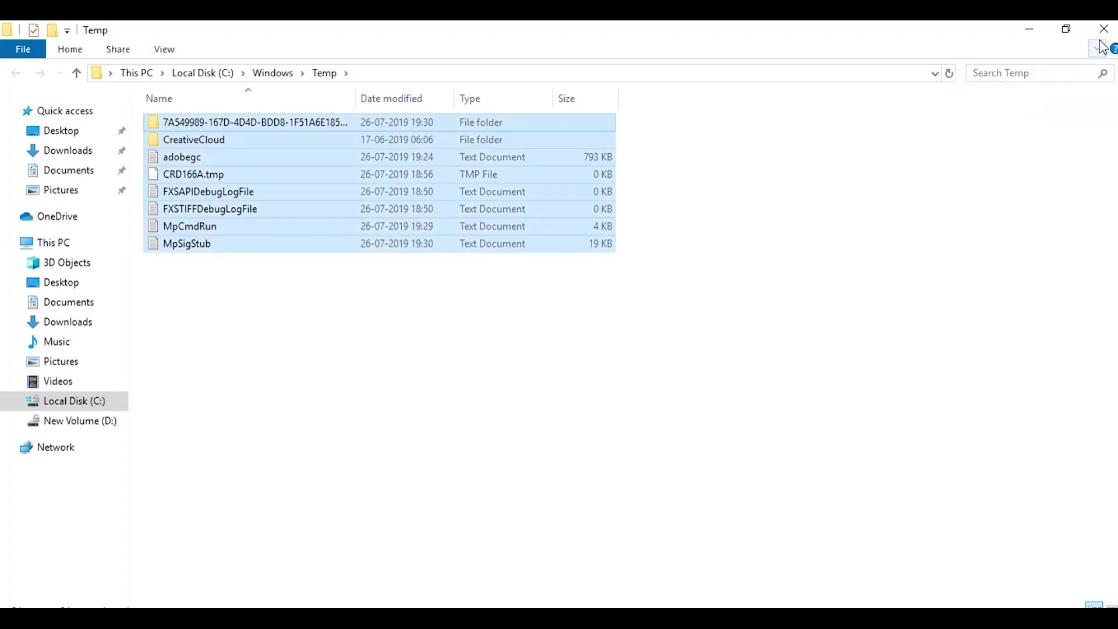
key("shift+Delete")
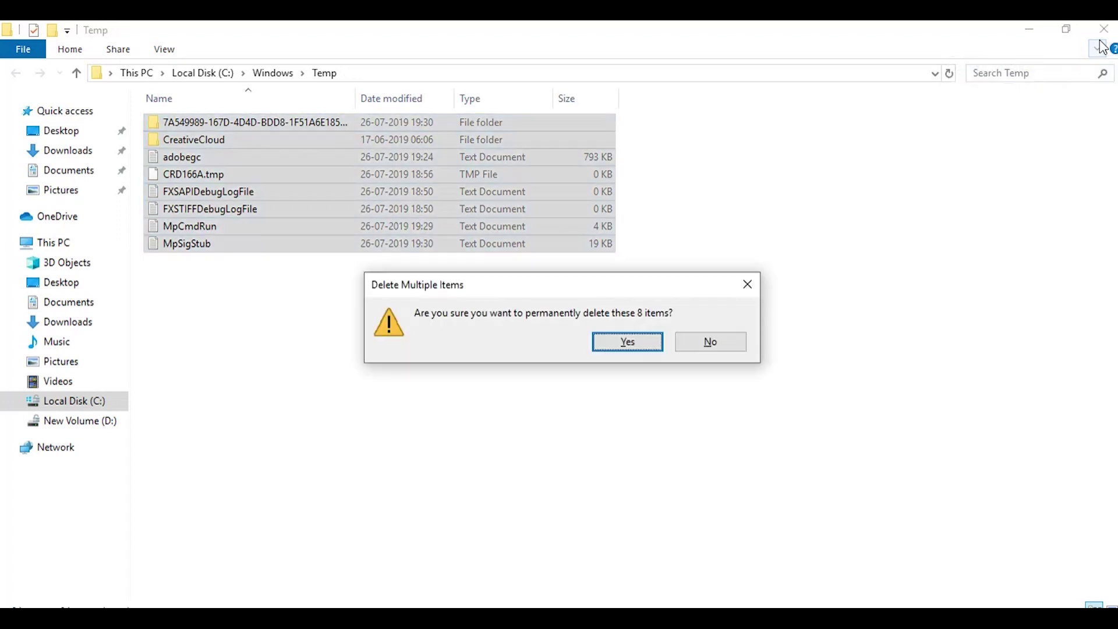
key("Return")
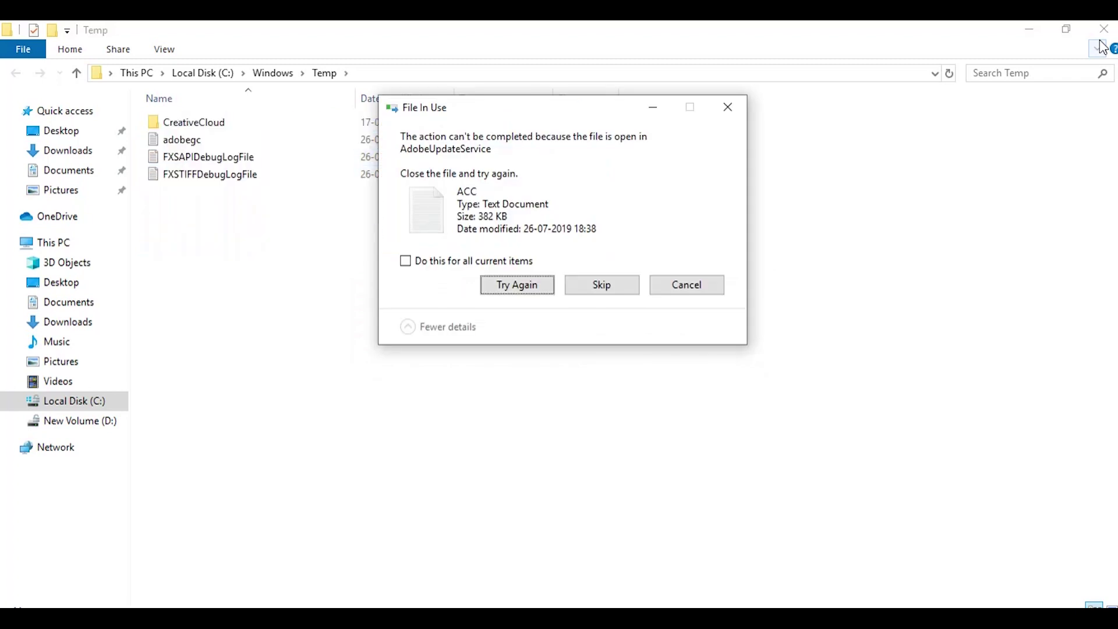
left_click(406, 262)
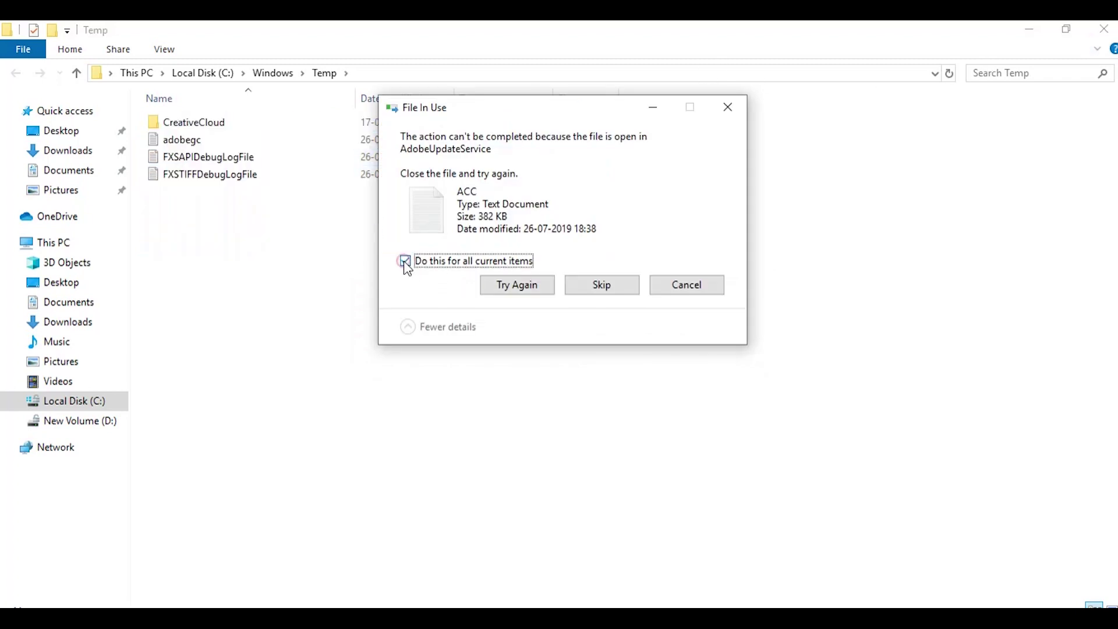
left_click(607, 292)
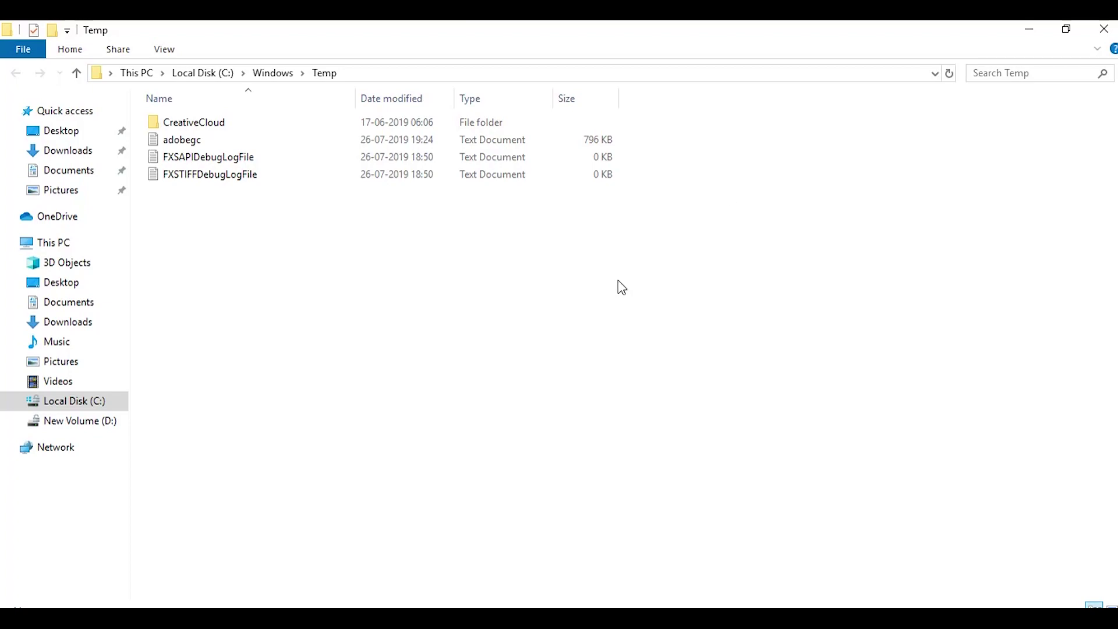
left_click(1103, 31)
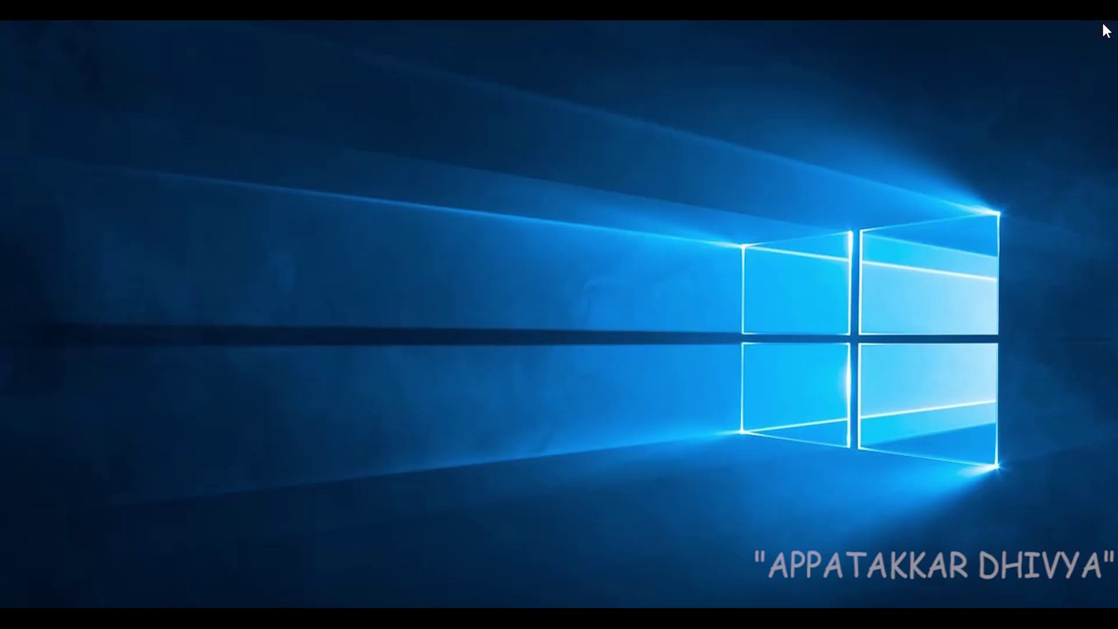
Open the user profile's AppData Temp folder by running the command %temp%
key("super+r")
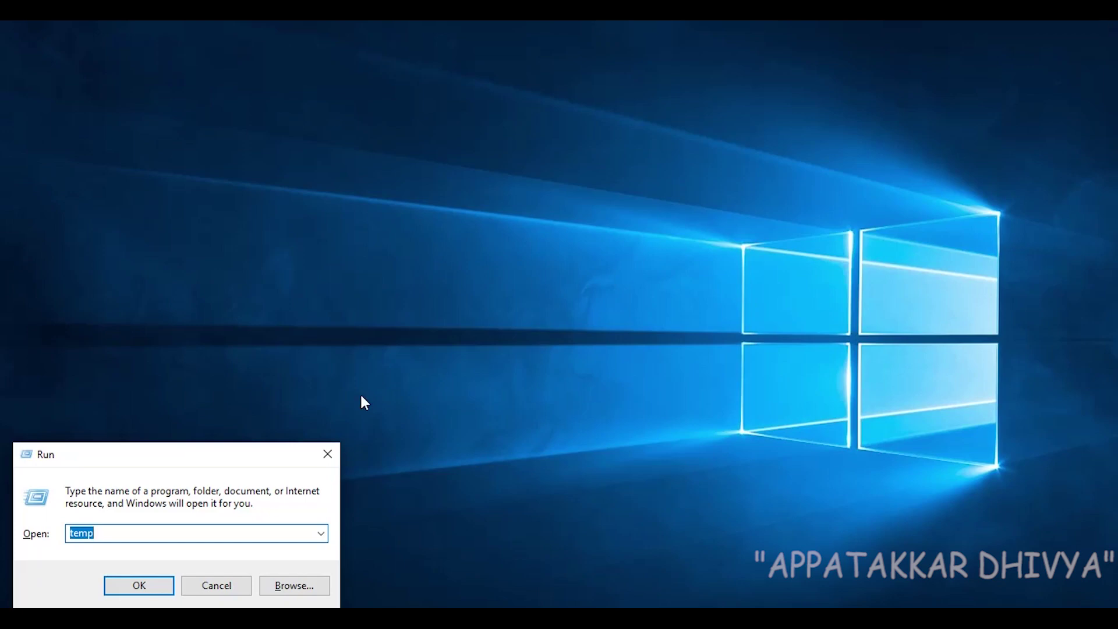
left_click(108, 537)
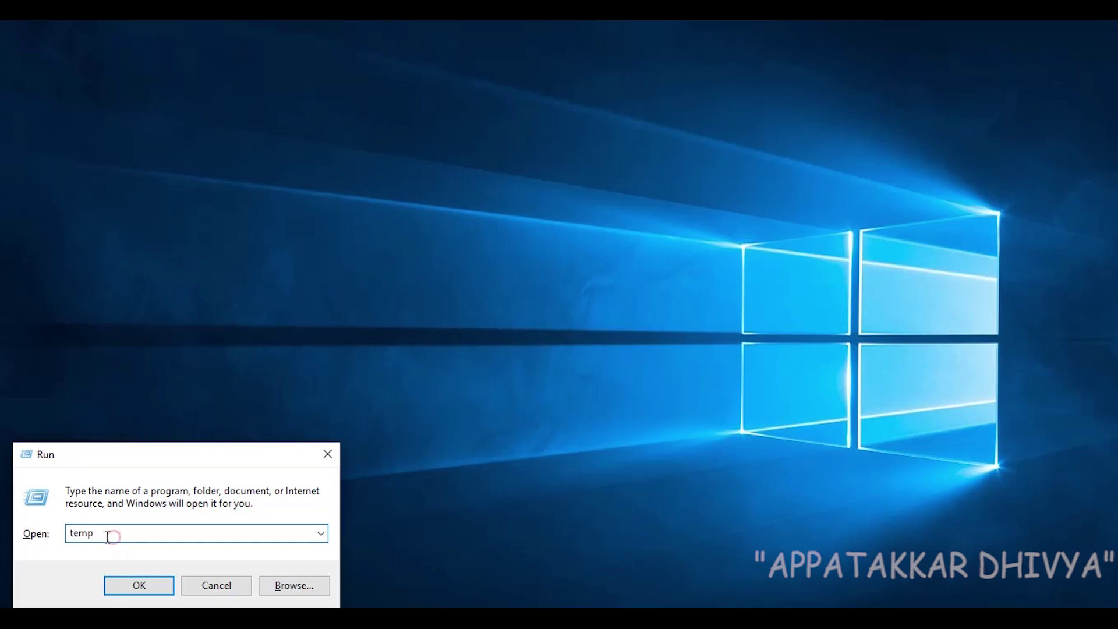
left_click(69, 531)
type("%")
key("Down")
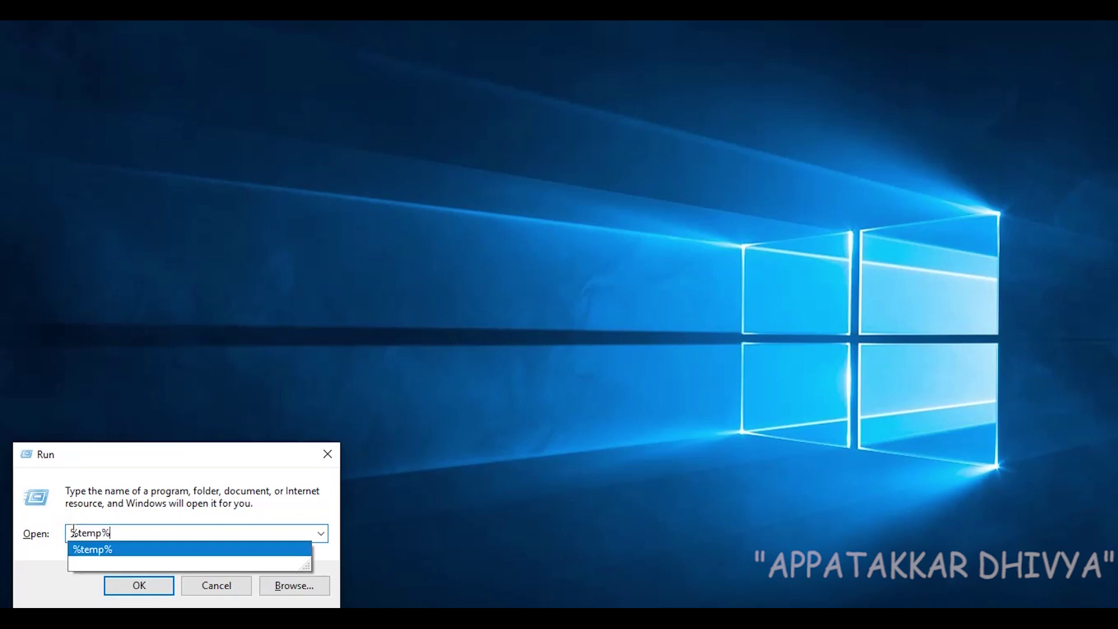
key("Return")
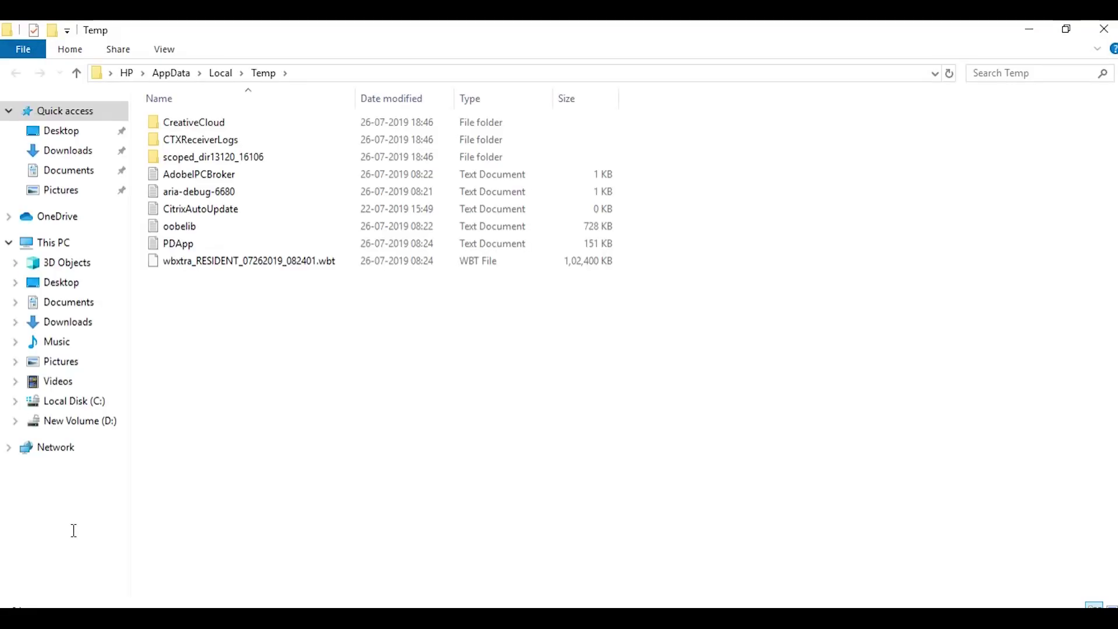
Try to permanently delete all items in the AppData Local Temp folder, skipping every file in use, and close the folder
key("ctrl+a")
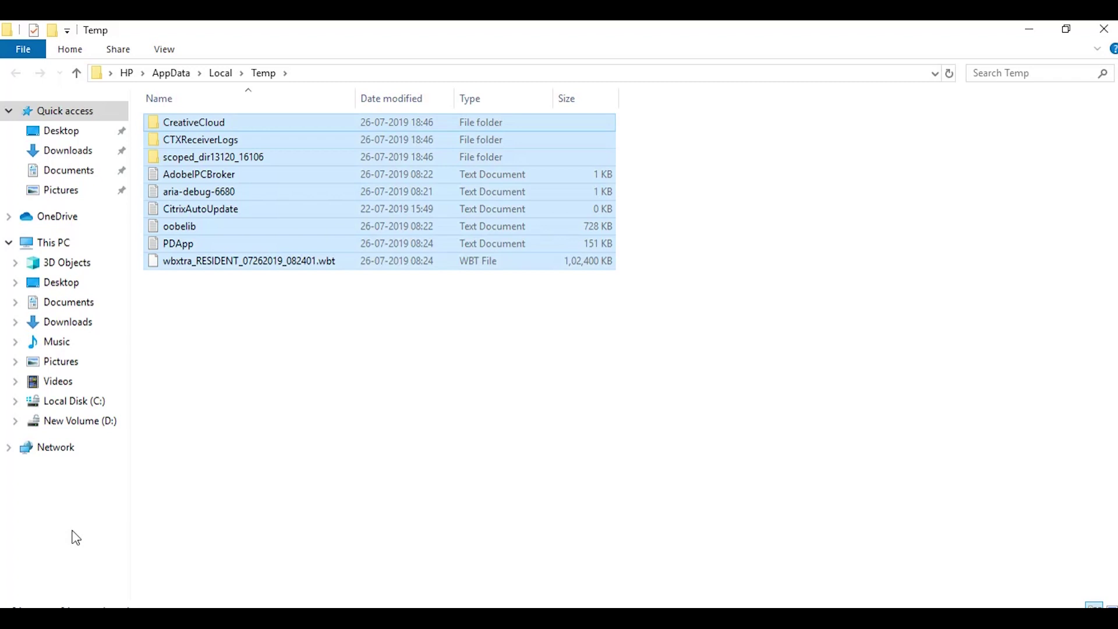
key("shift+Delete")
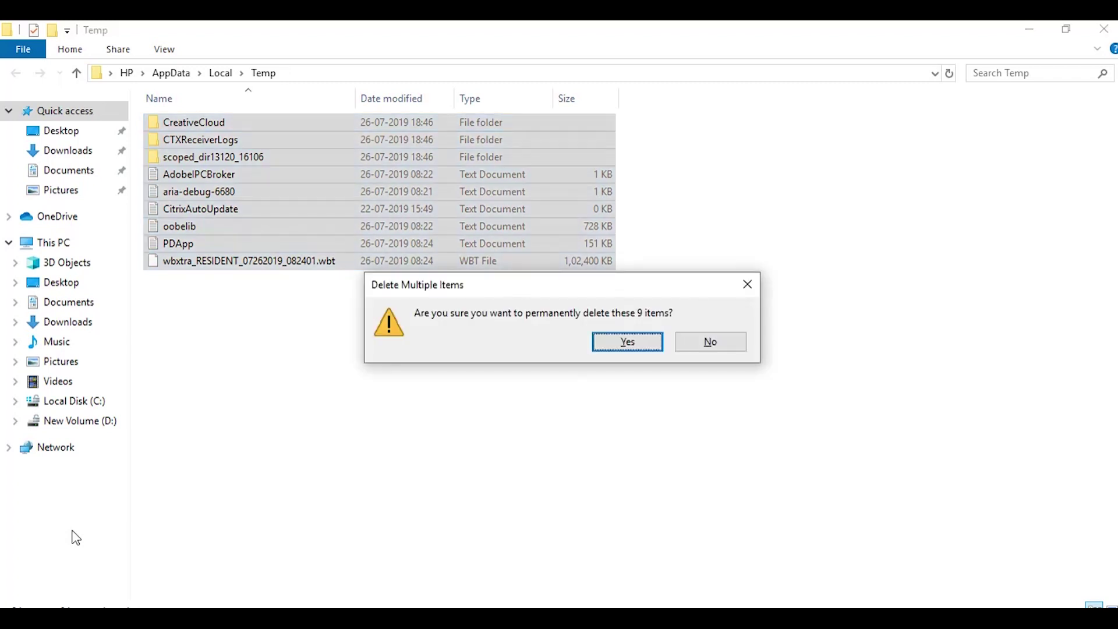
key("Return")
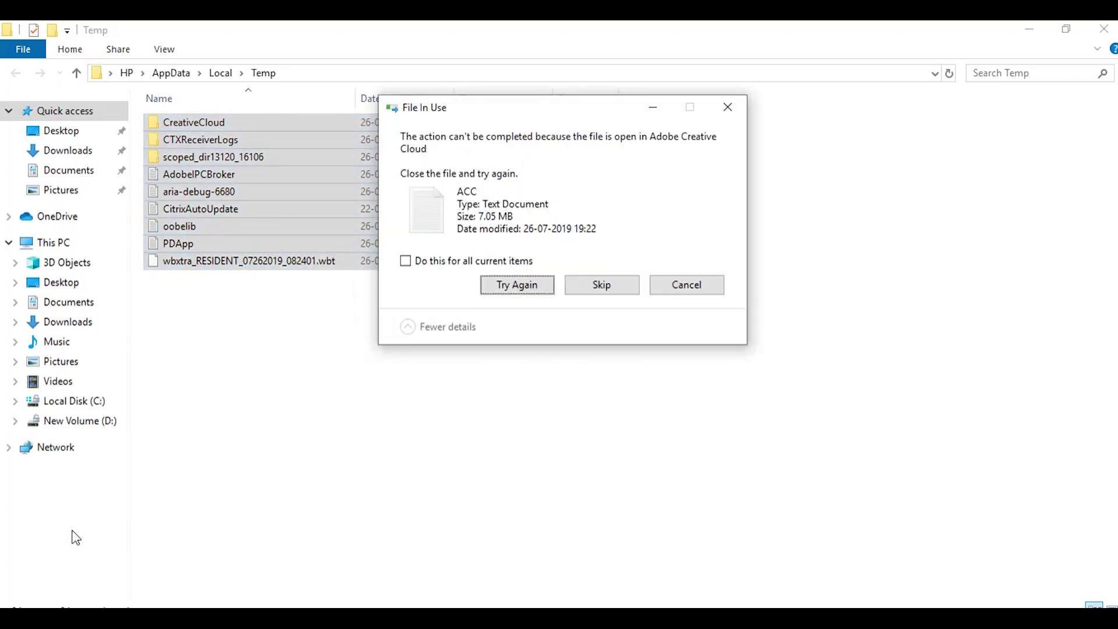
left_click(407, 262)
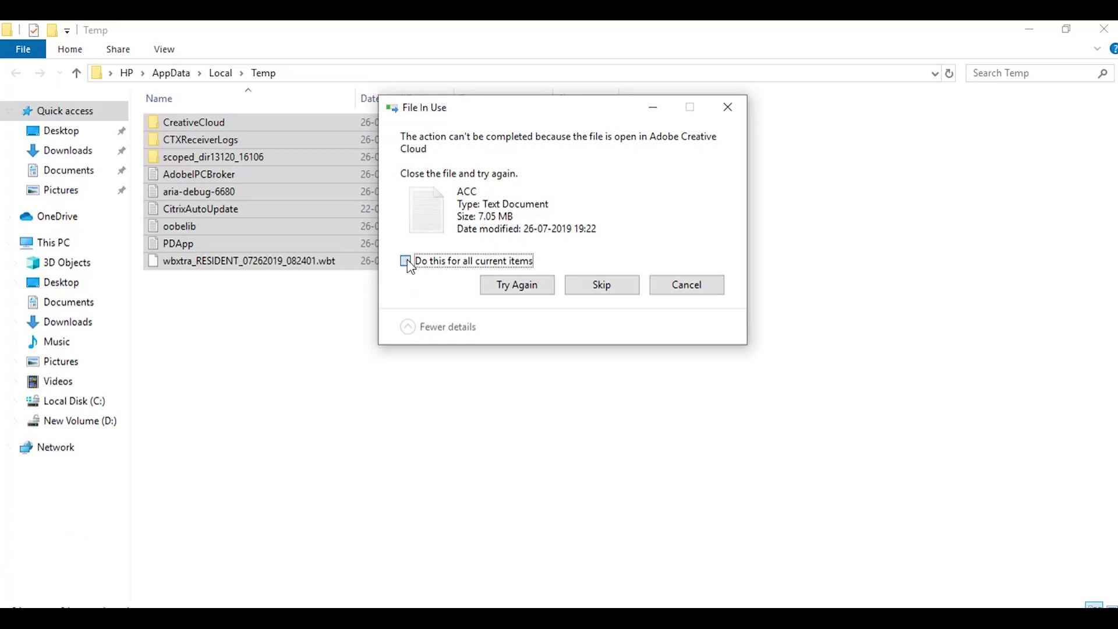
left_click(600, 284)
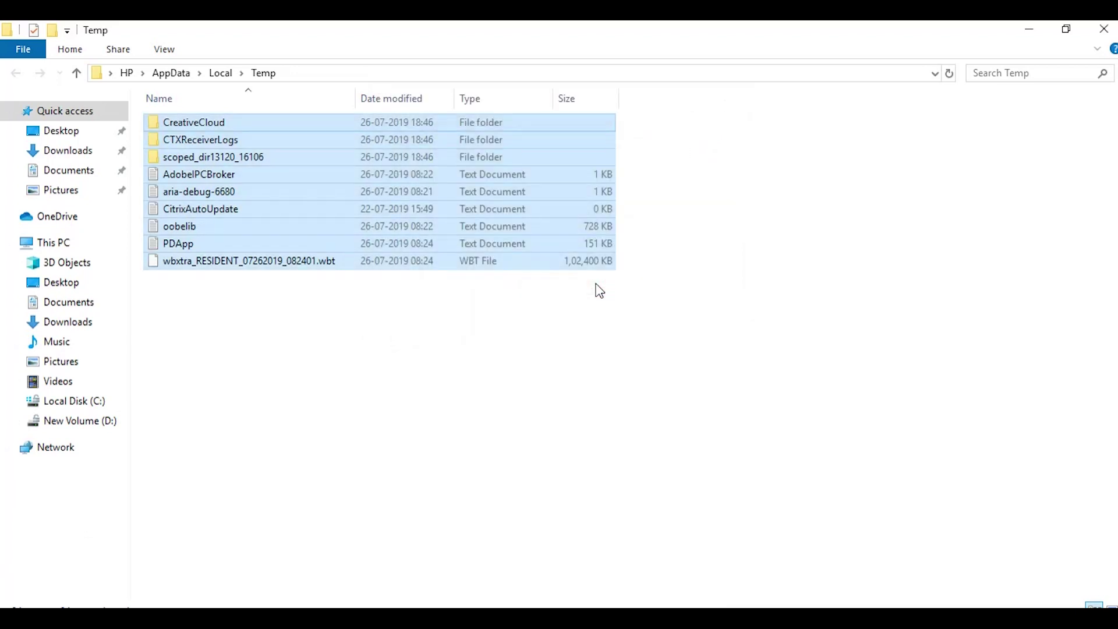
left_click(1104, 29)
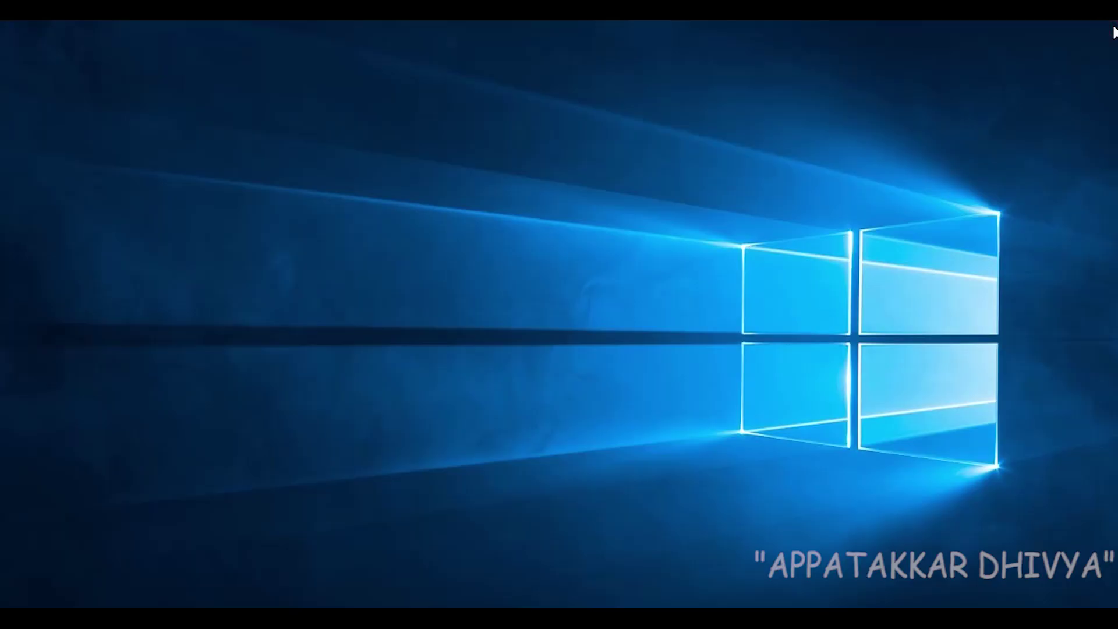
Open the Windows Prefetch folder by running the command prefetch, and permanently delete all of its files
key("super+r")
key("BackSpace")
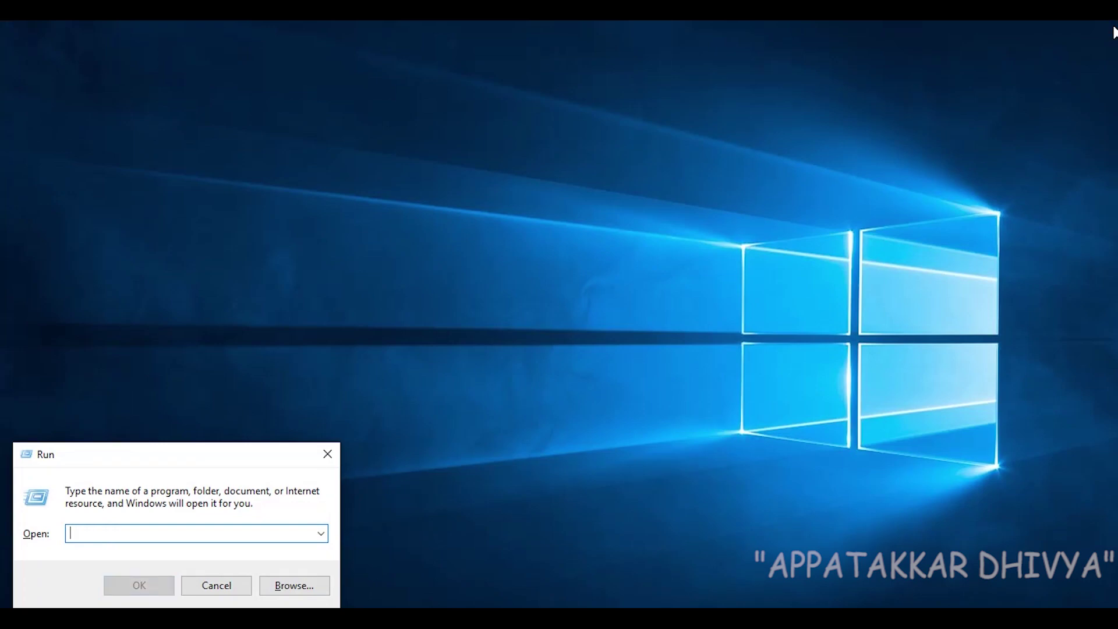
type("p")
key("Down")
key("Down")
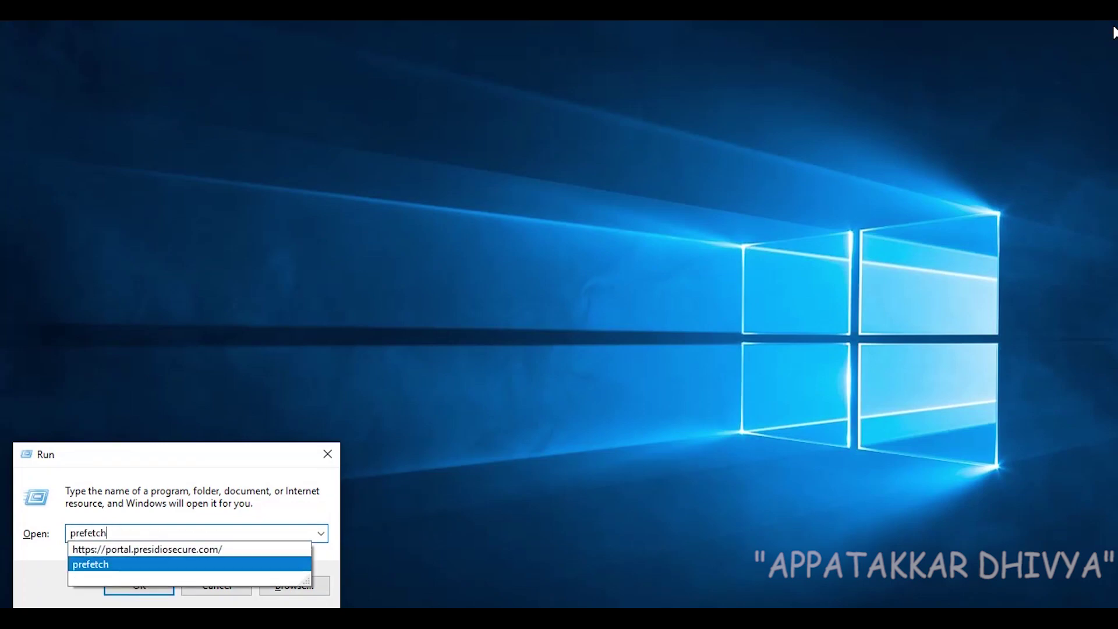
key("Return")
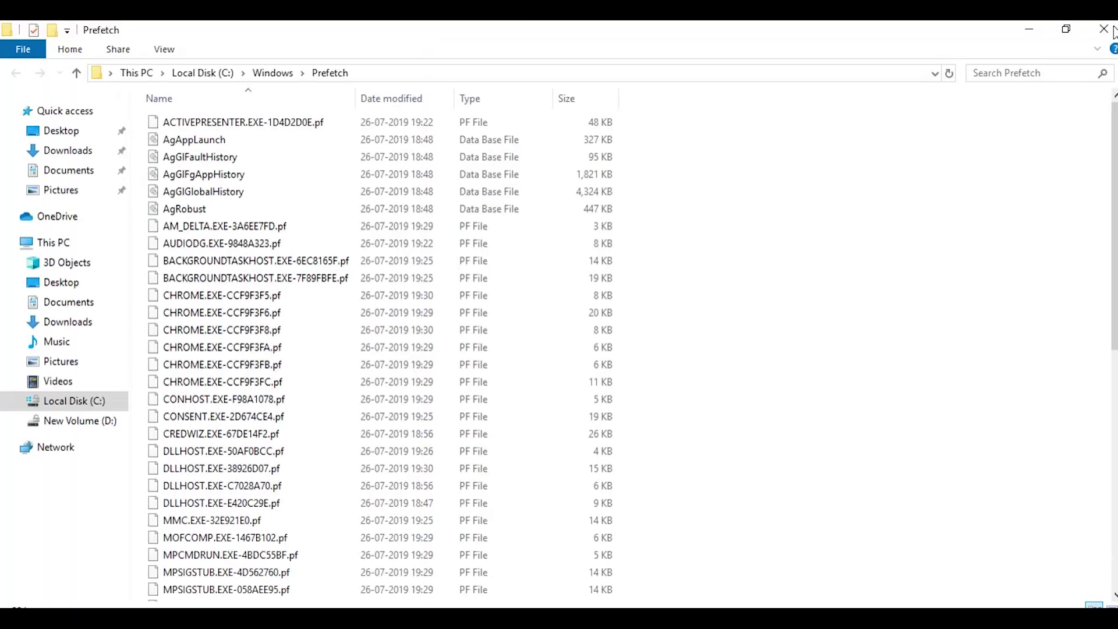
key("ctrl+a")
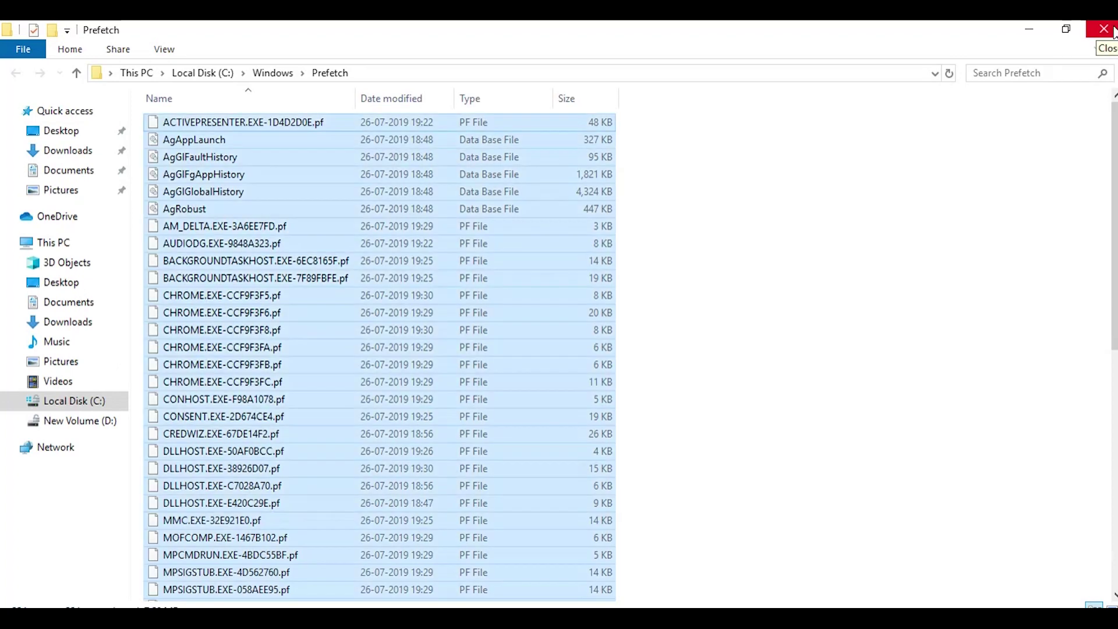
key("shift+Delete")
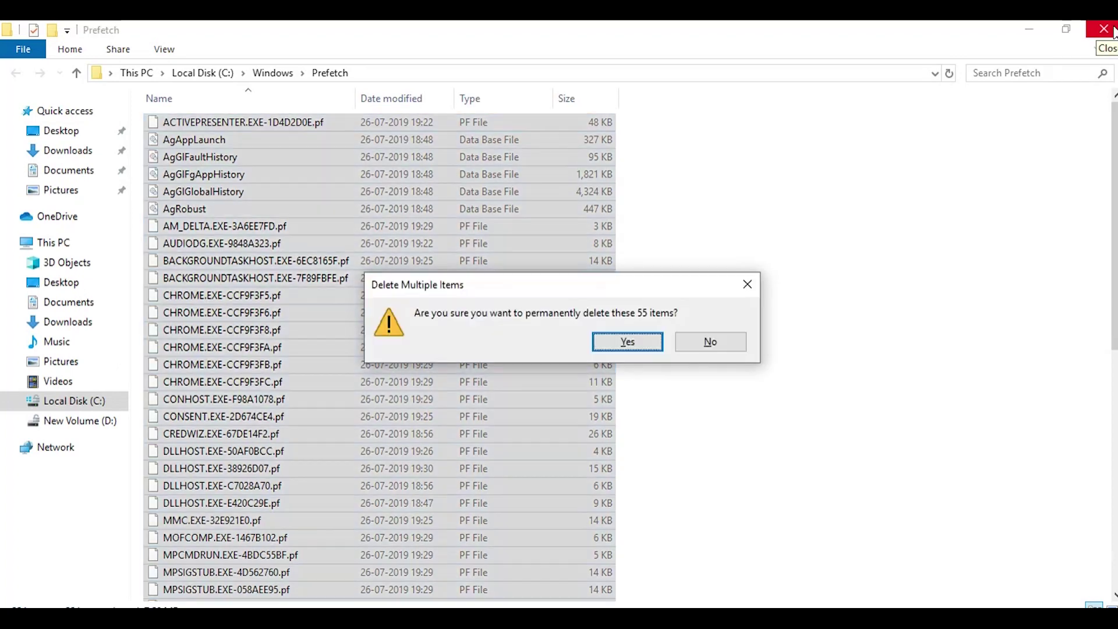
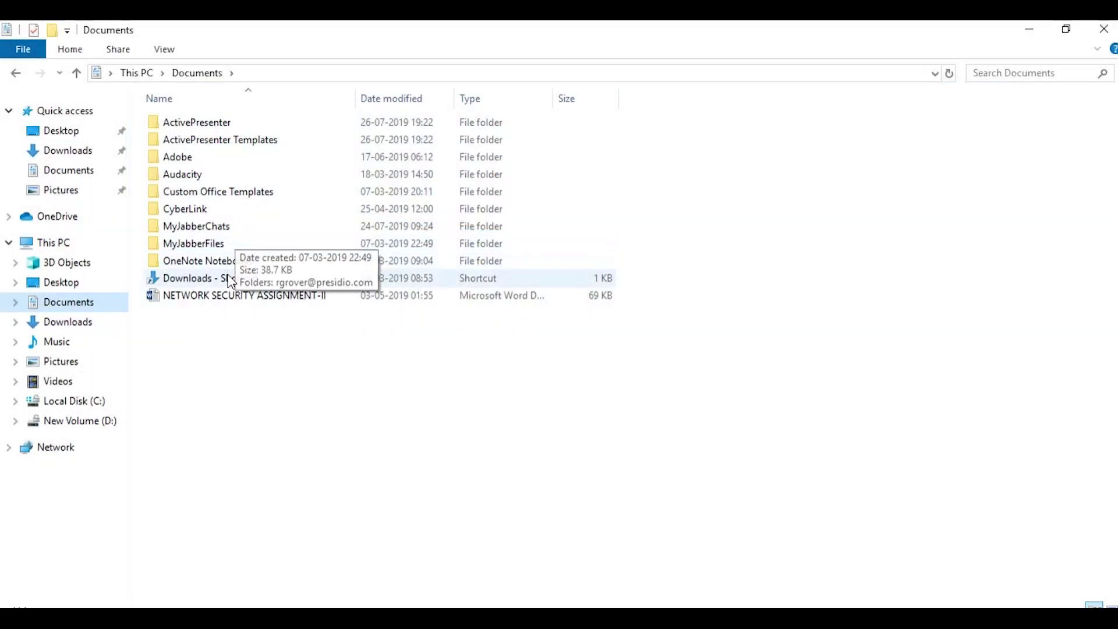
Open the NETWORK SECURITY ASSIGNMENT-II document in Word, and close both open Word documents and the Documents folder
double_click(230, 302)
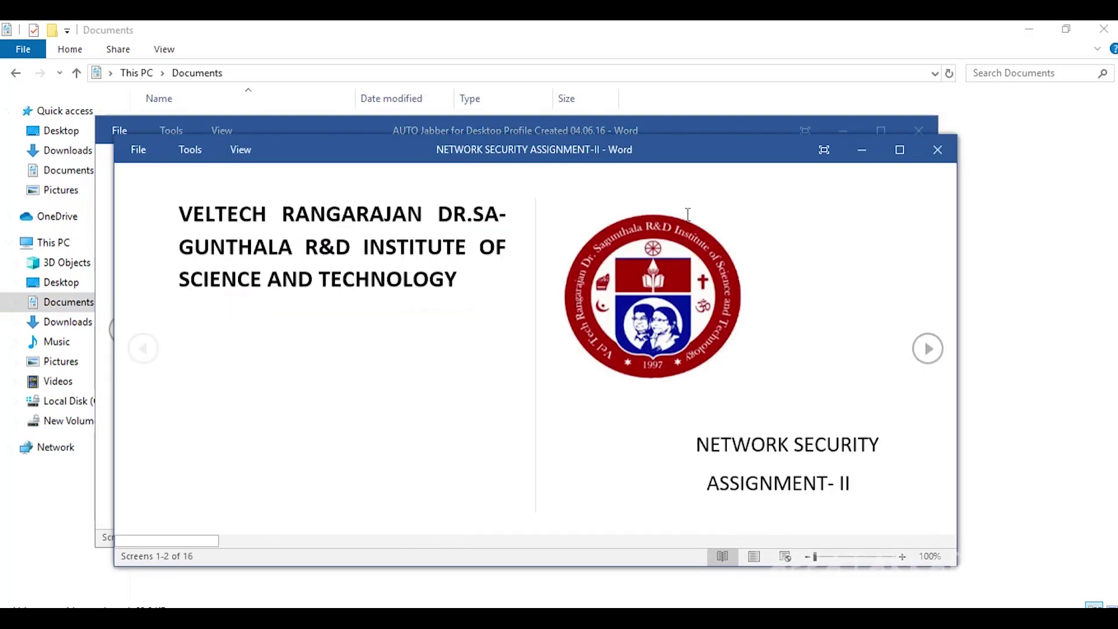
left_click(950, 143)
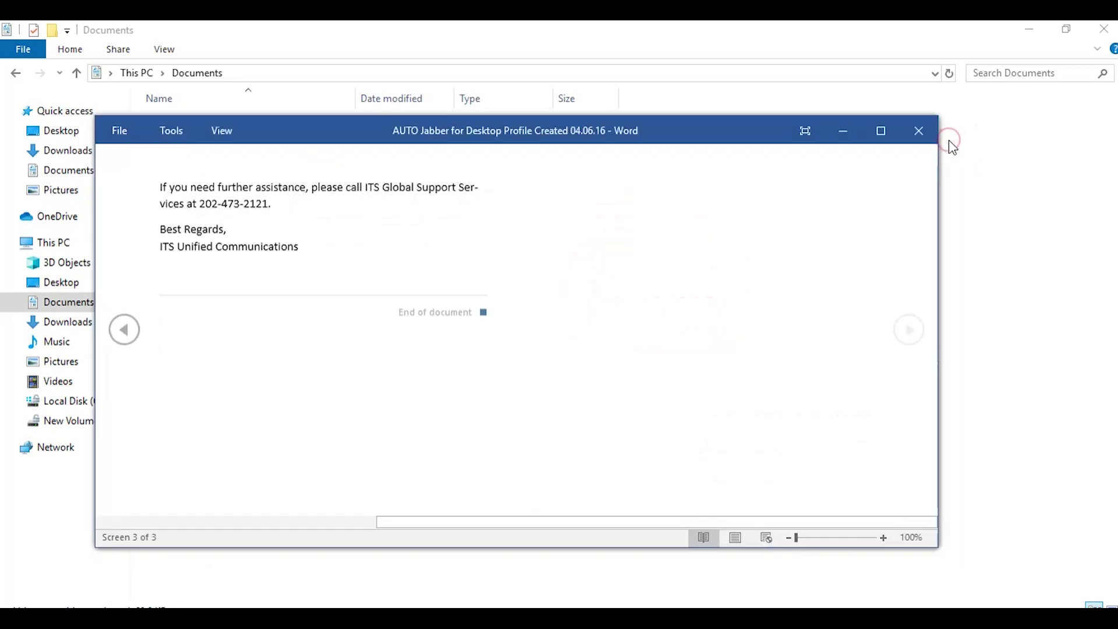
left_click(922, 137)
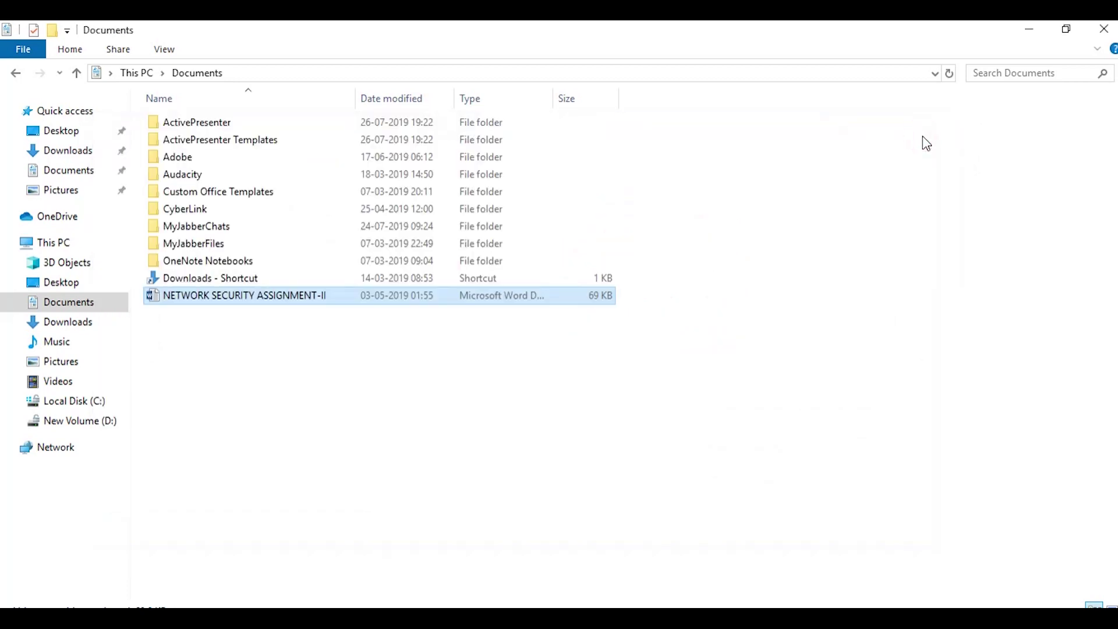
left_click(1101, 32)
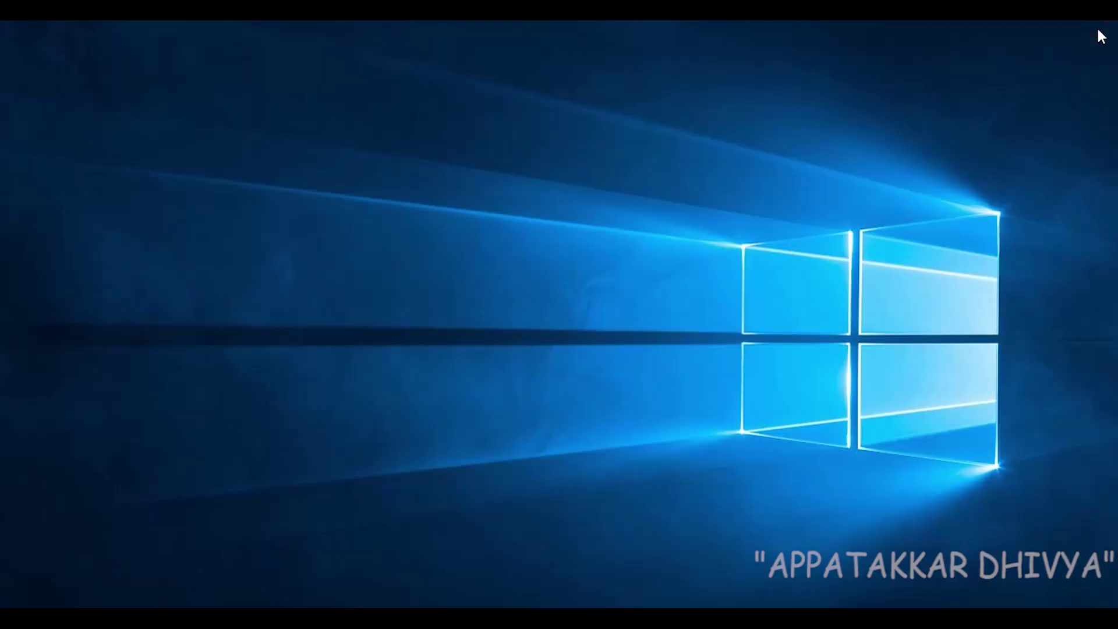
Open a new File Explorer window and bring up its folder and search options
key("super+e")
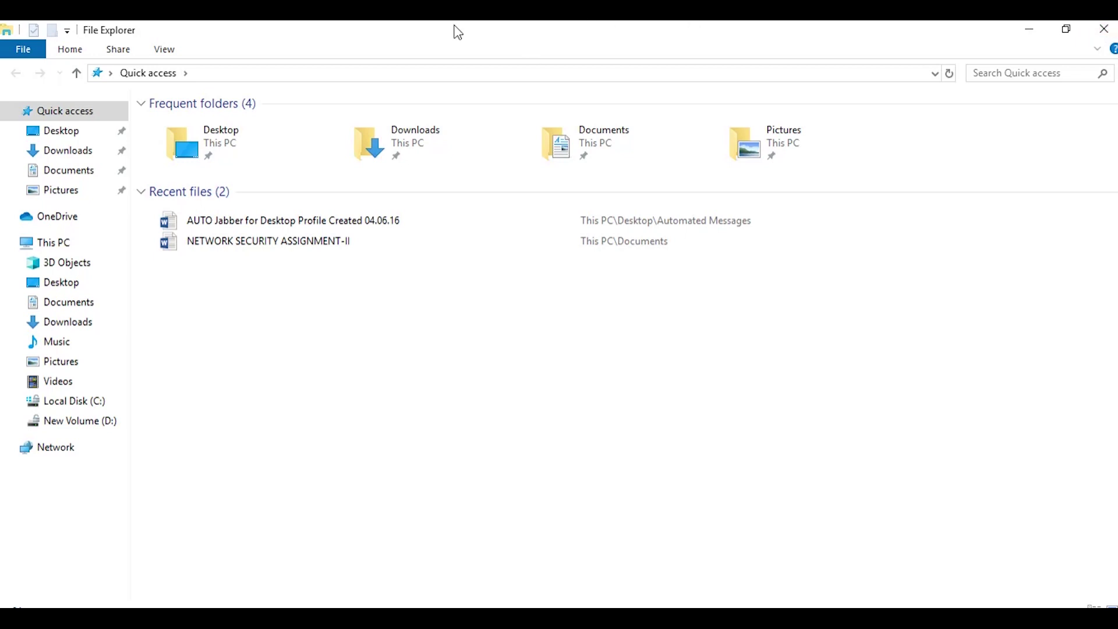
right_click(169, 52)
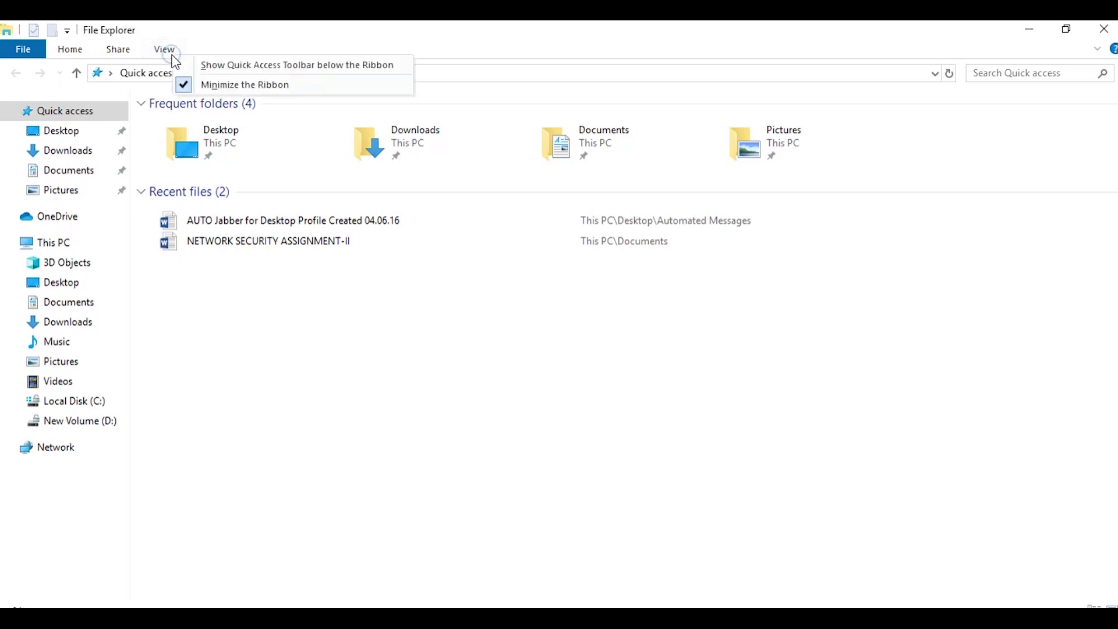
left_click(167, 51)
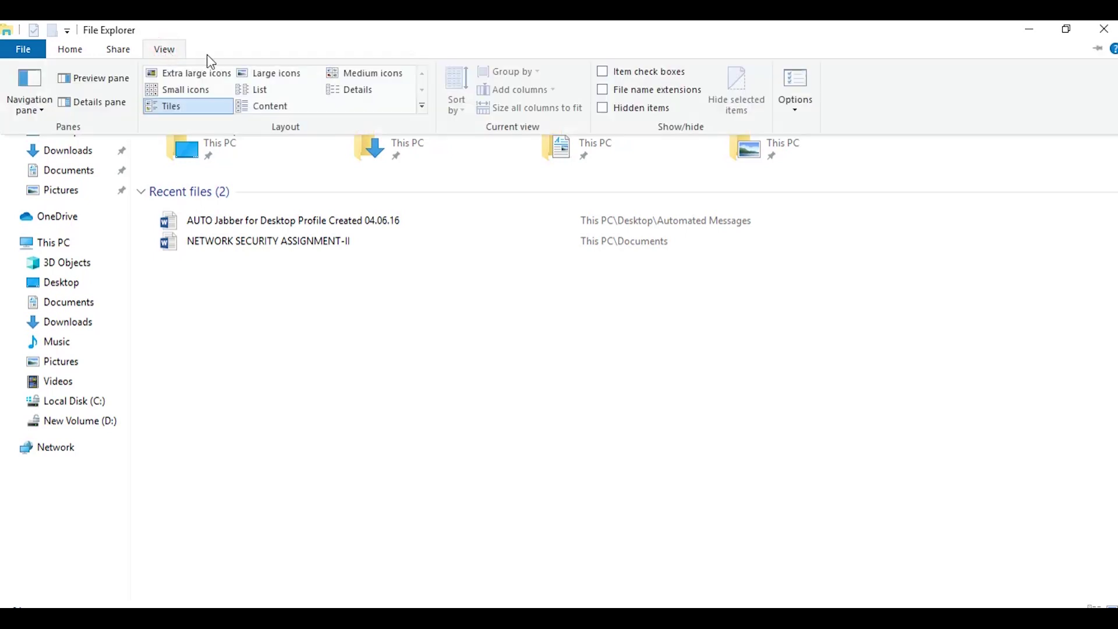
left_click(788, 98)
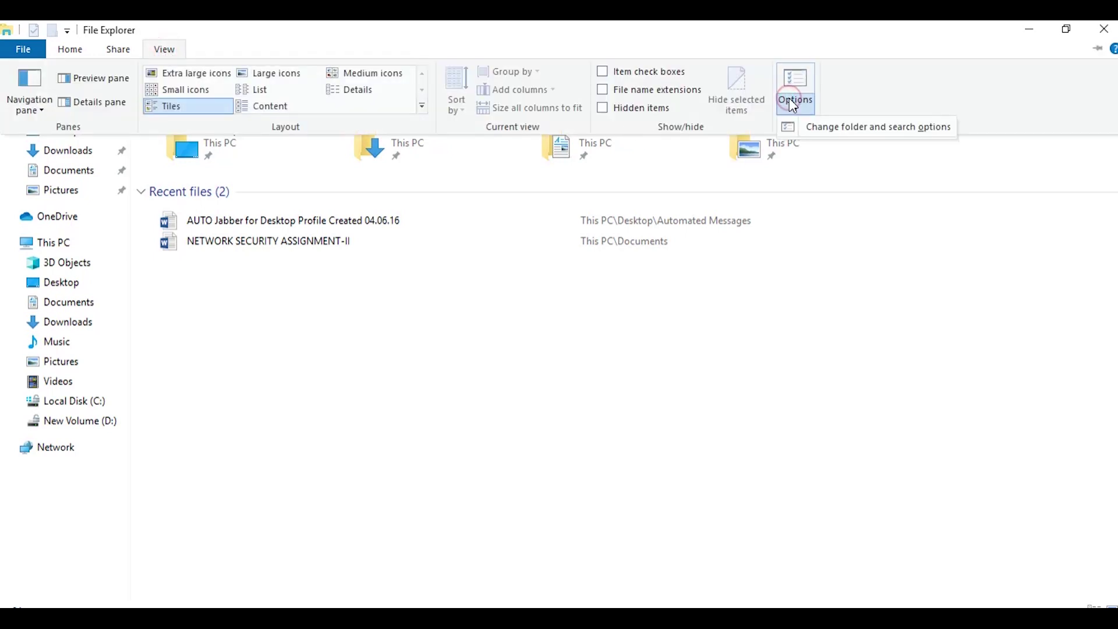
left_click(831, 139)
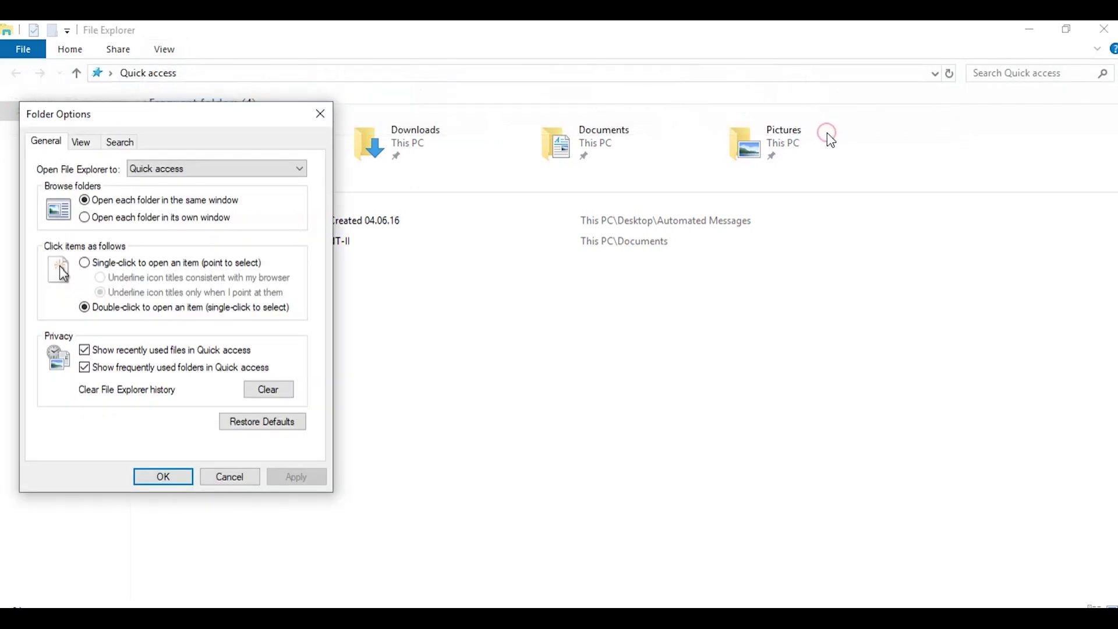
Turn off showing recently used files and frequently used folders in Quick access, apply the folder options, and close the window
left_click(84, 350)
left_click(97, 371)
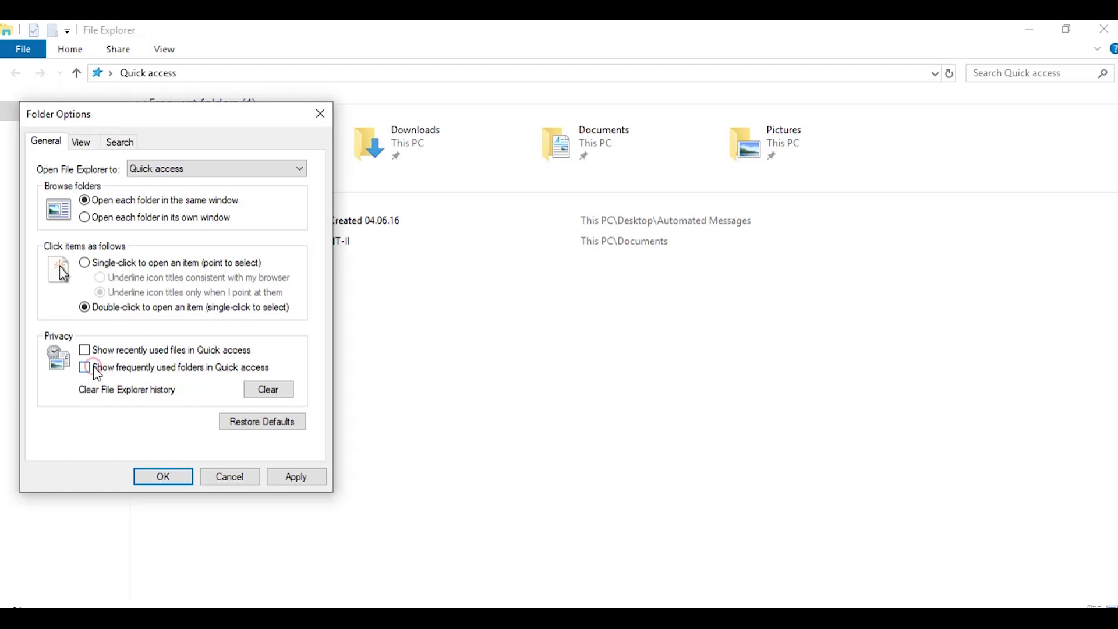
left_click(163, 477)
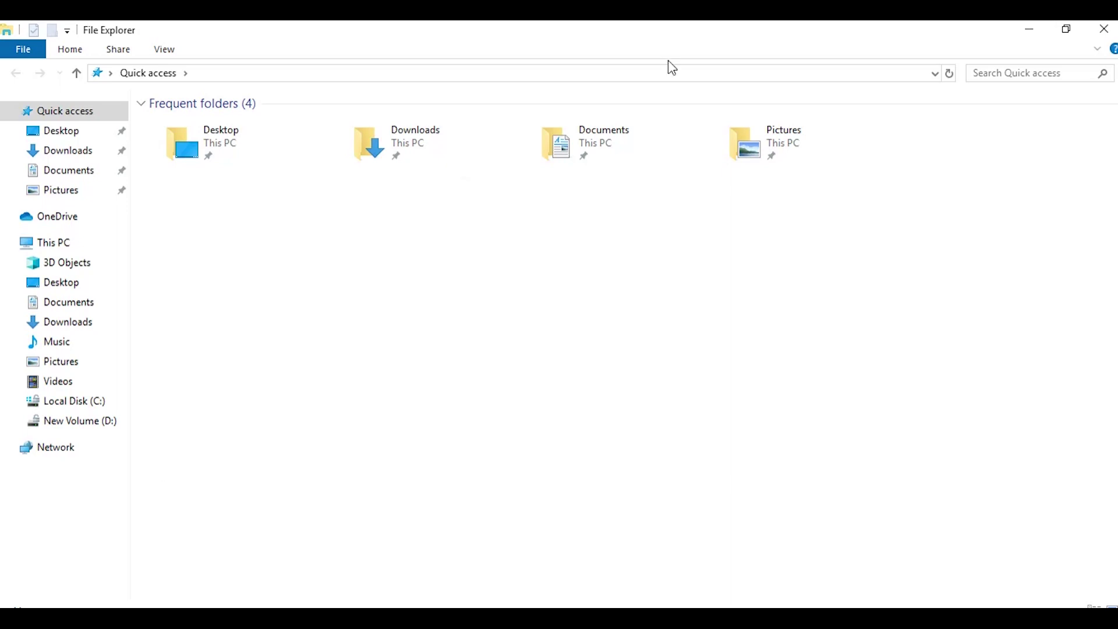
left_click(1104, 29)
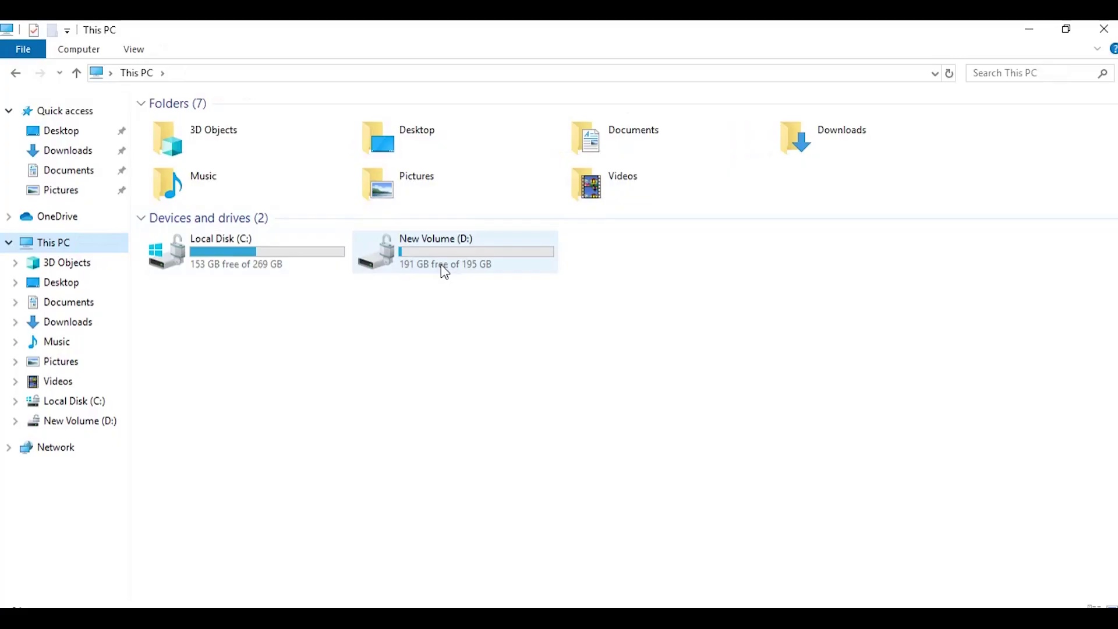
Bring up the format settings of the New Volume (D:) drive, check the Quick Format option, and close them without formatting
left_click(444, 269)
right_click(442, 267)
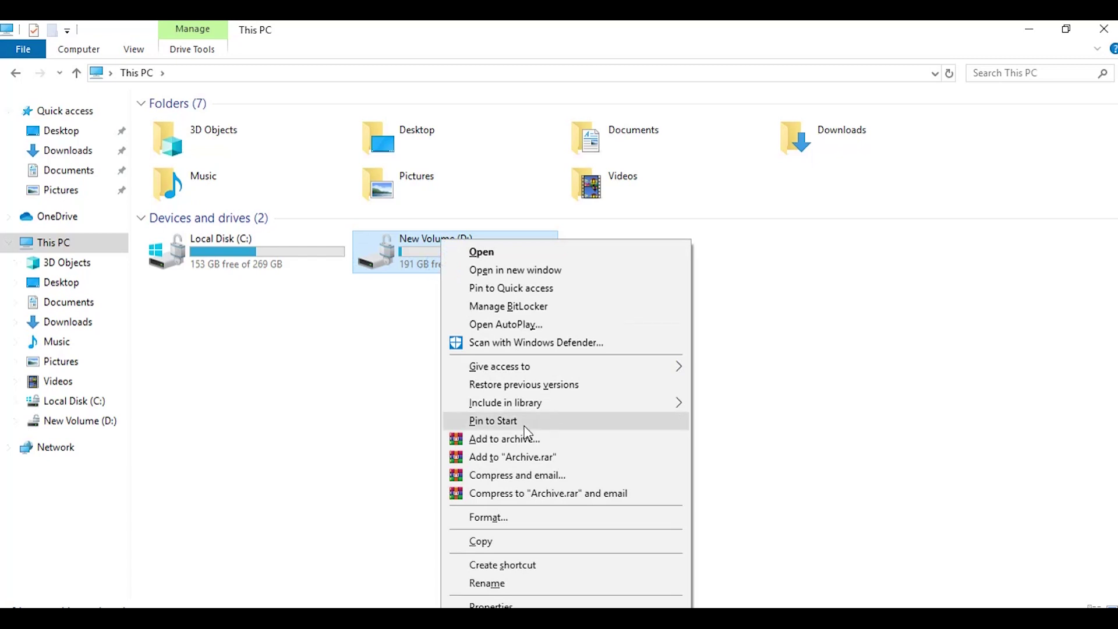
left_click(504, 520)
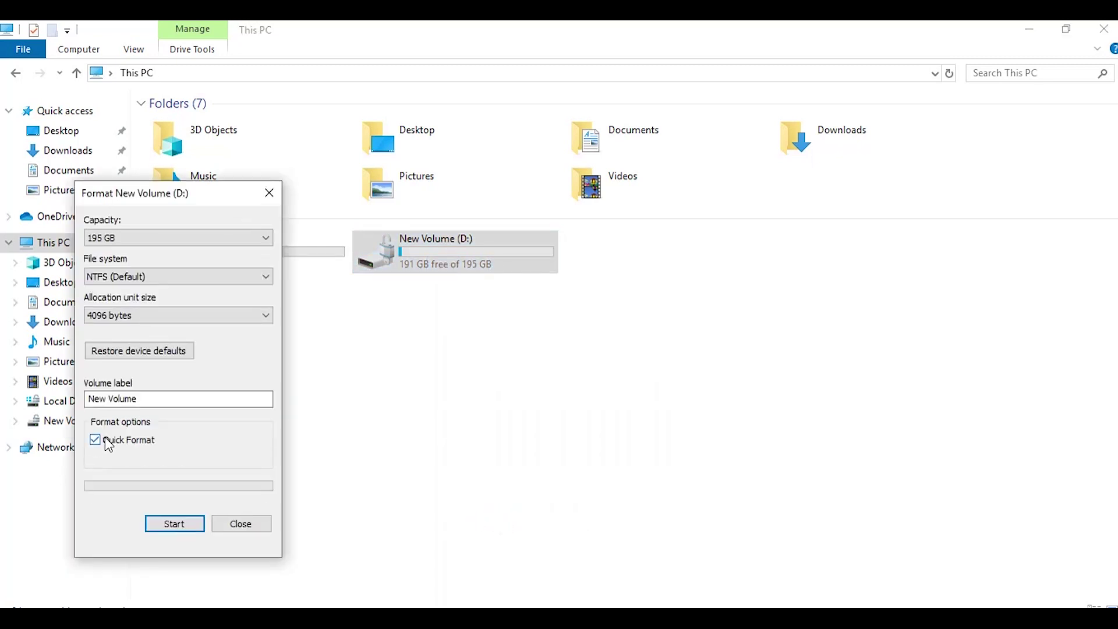
left_click(94, 447)
left_click(243, 526)
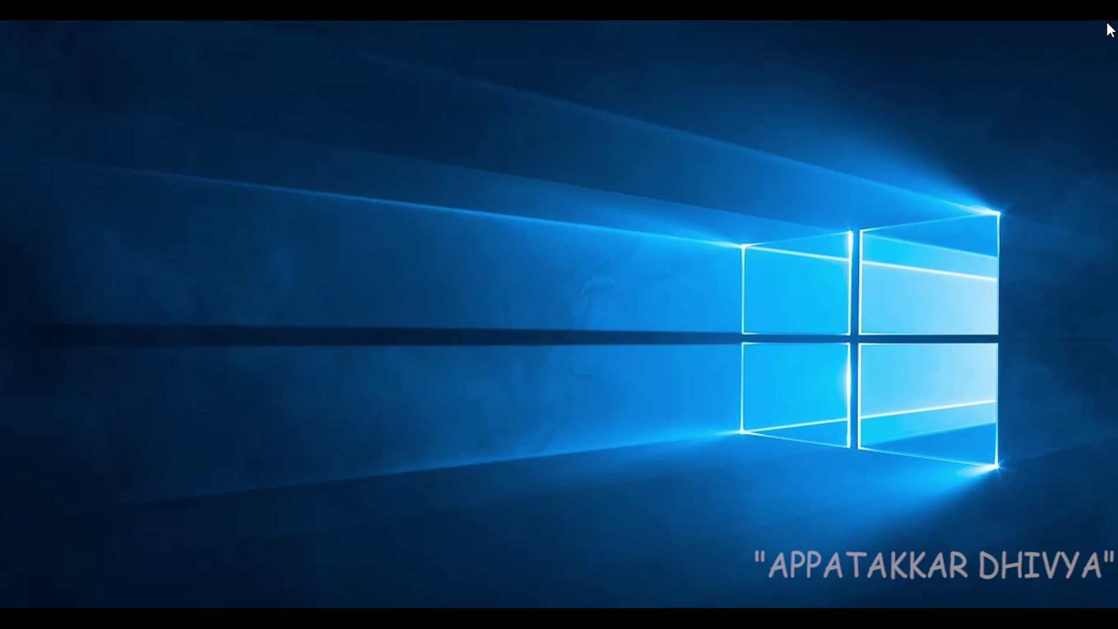
Open System Information by running the command msinfo32, maximize its window, and look over the System Summary
key("super+r")
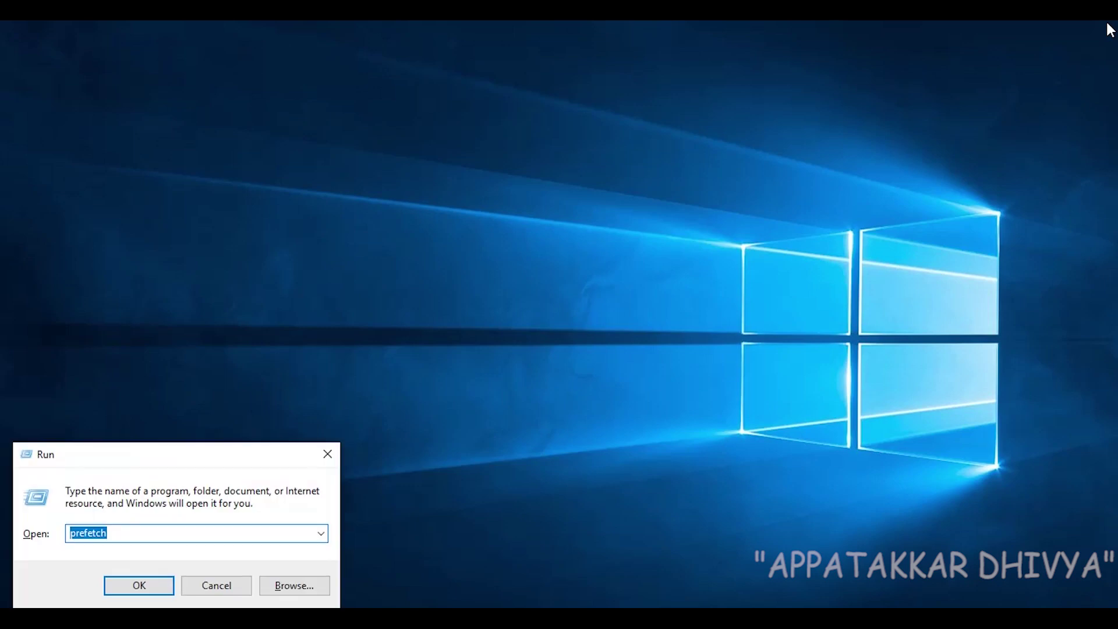
key("BackSpace")
type("ms")
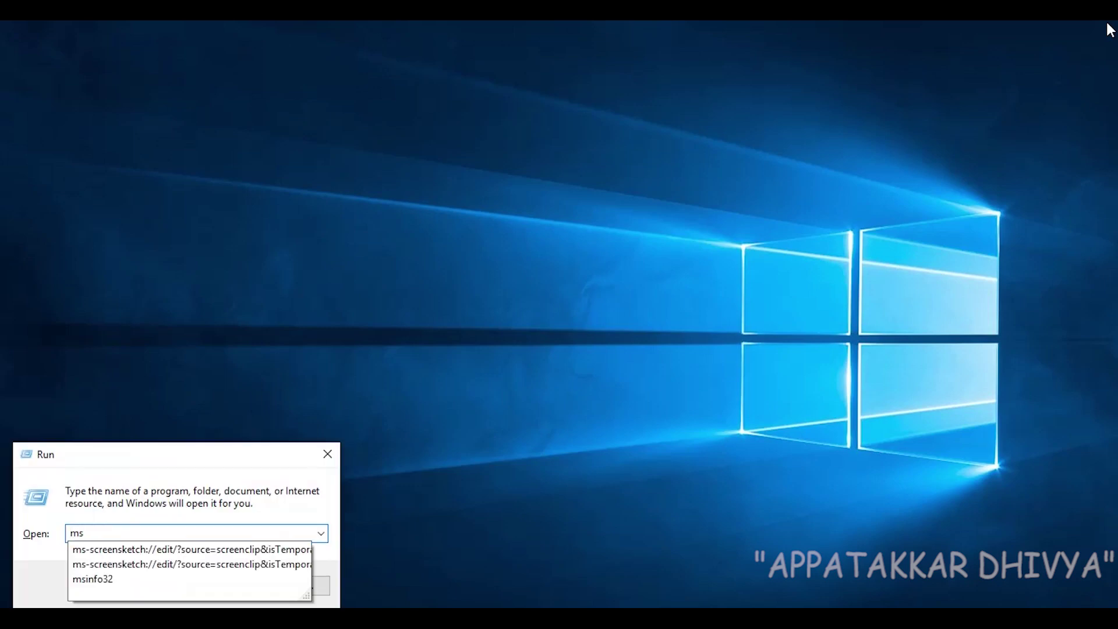
key("Down")
key("Down")
key("Down")
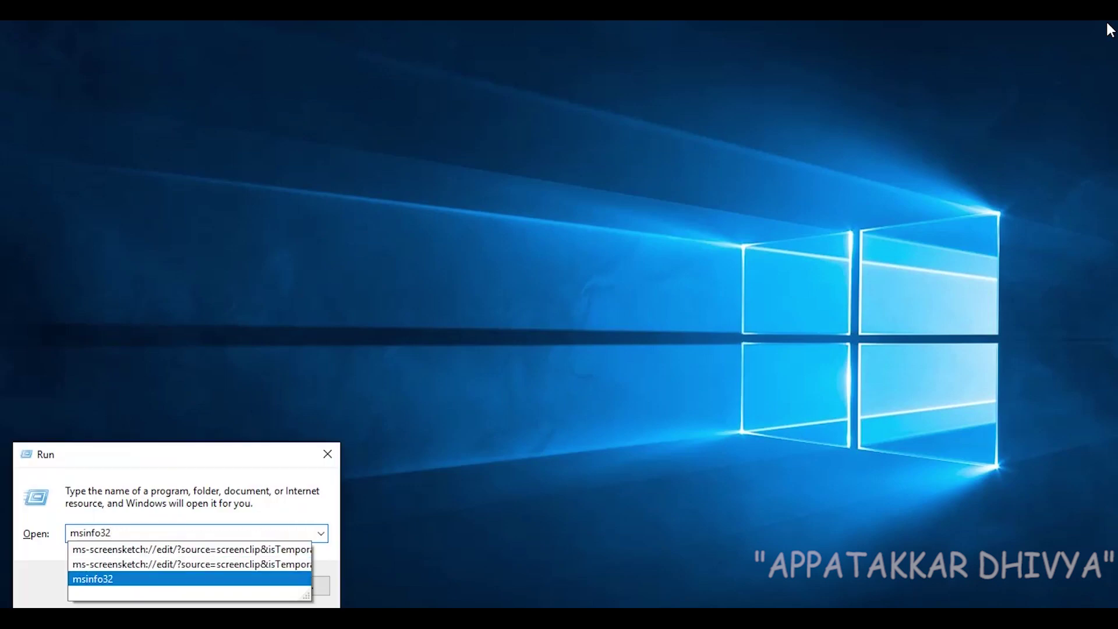
key("Return")
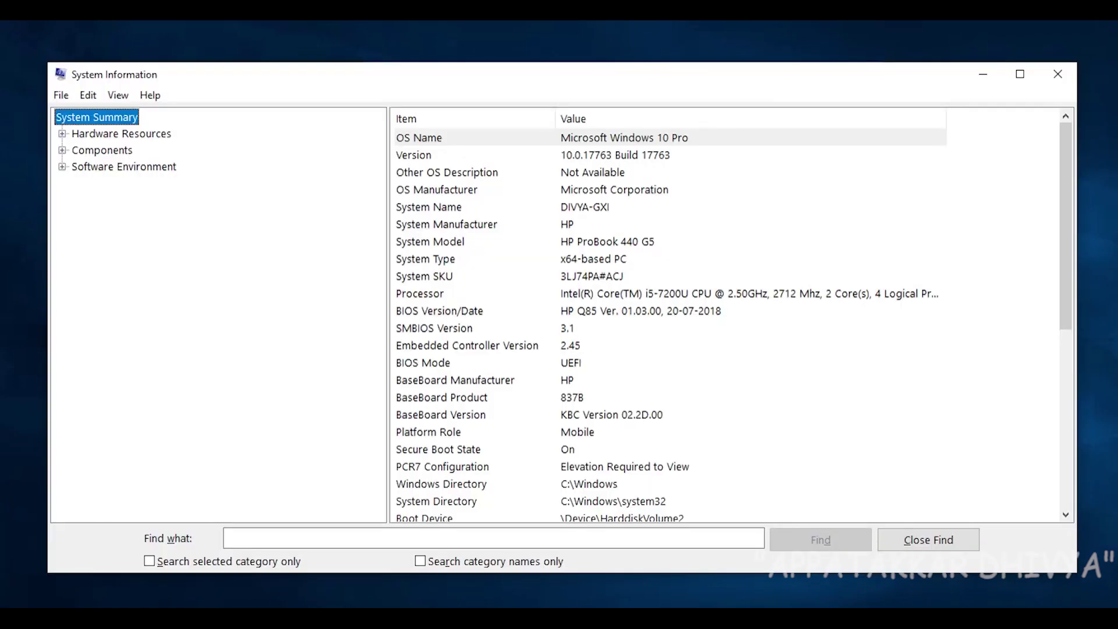
left_click(1016, 74)
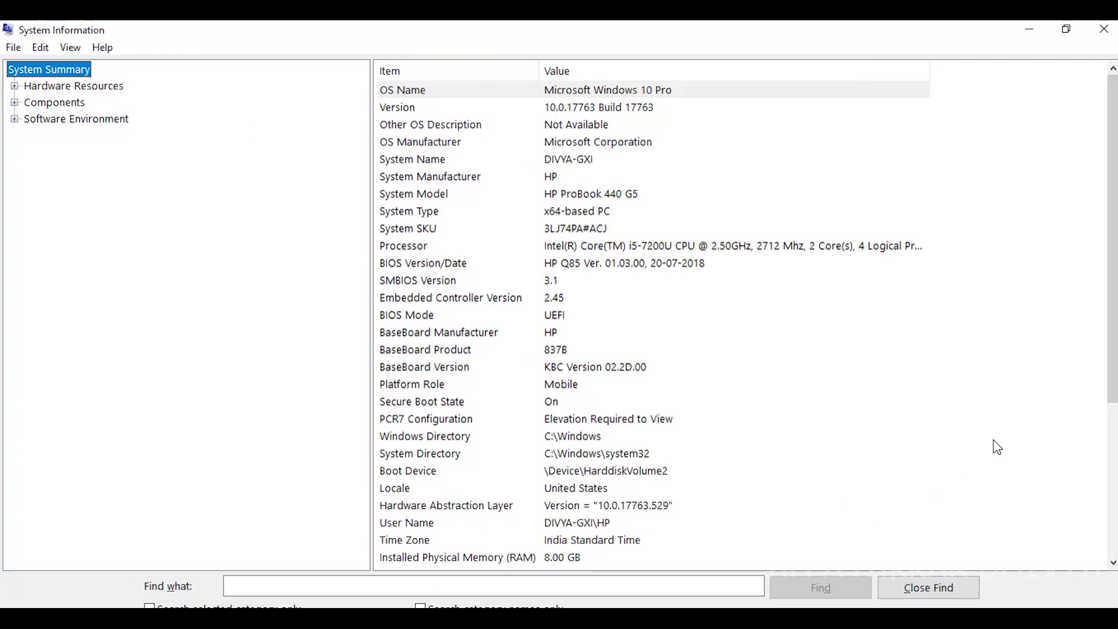
mouse_move(1108, 387)
left_mouse_down()
mouse_move(1114, 547)
mouse_move(1115, 382)
left_mouse_up()
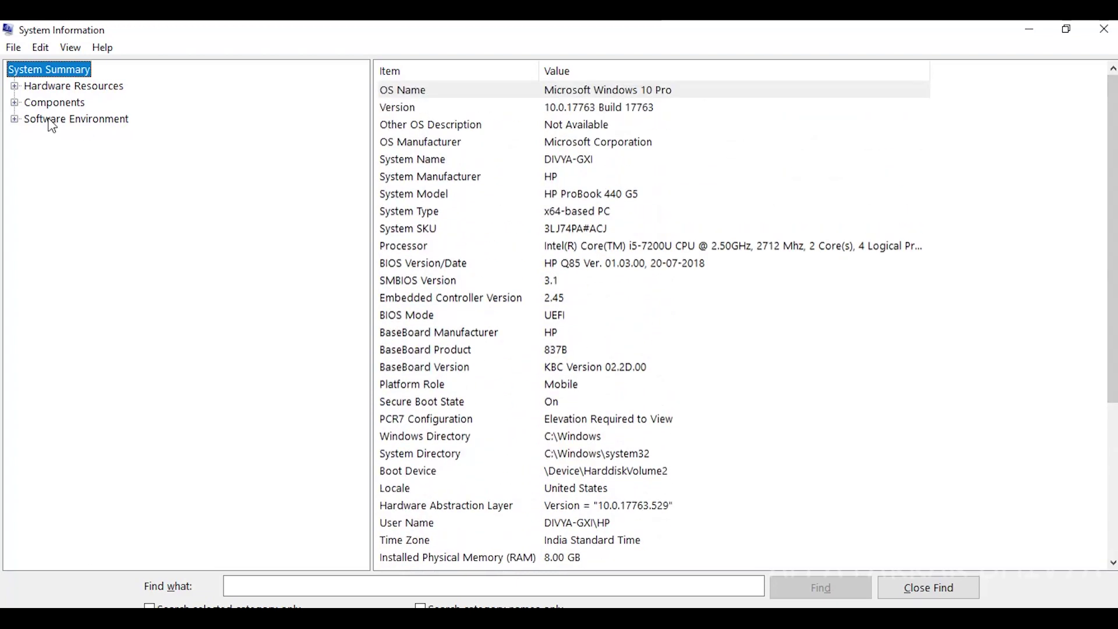
Expand Hardware Resources and view its Forced Hardware and IRQs entries
left_click(15, 86)
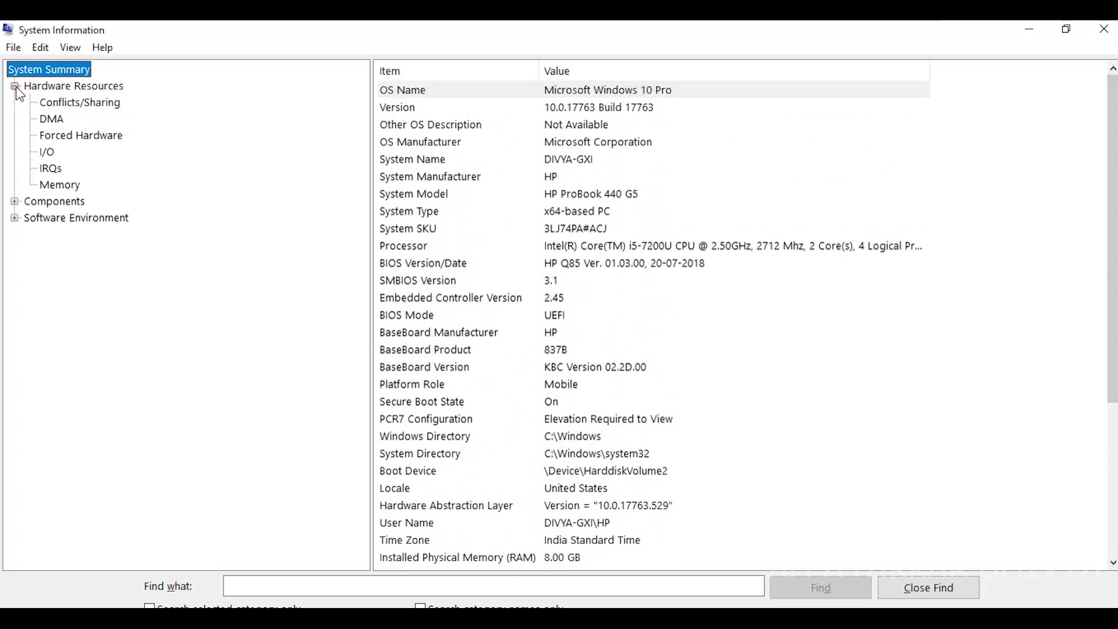
left_click(74, 140)
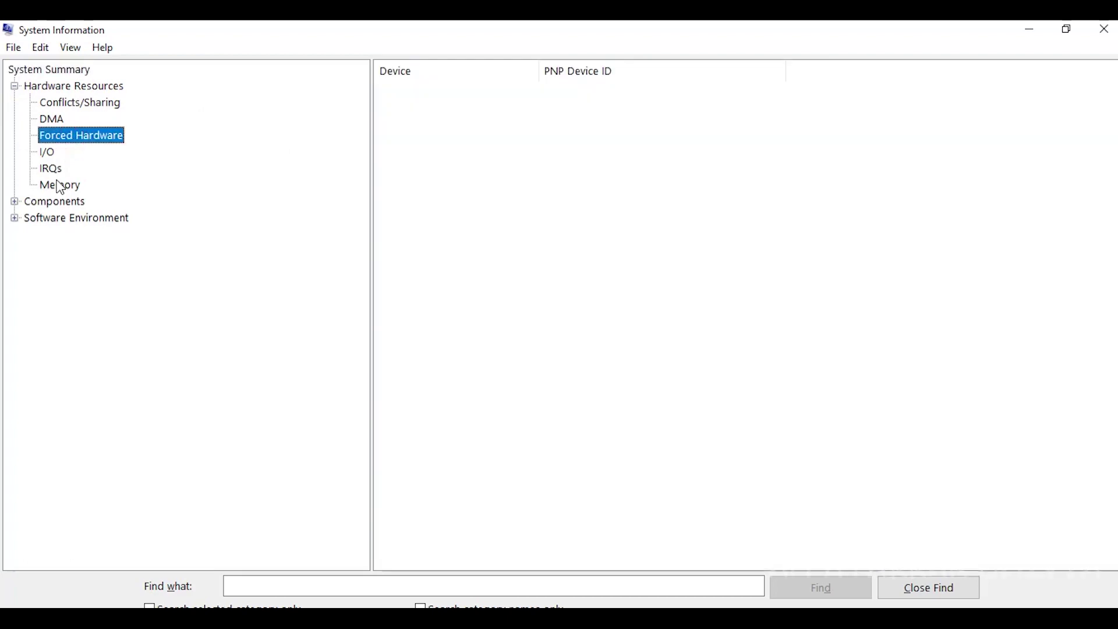
left_click(53, 169)
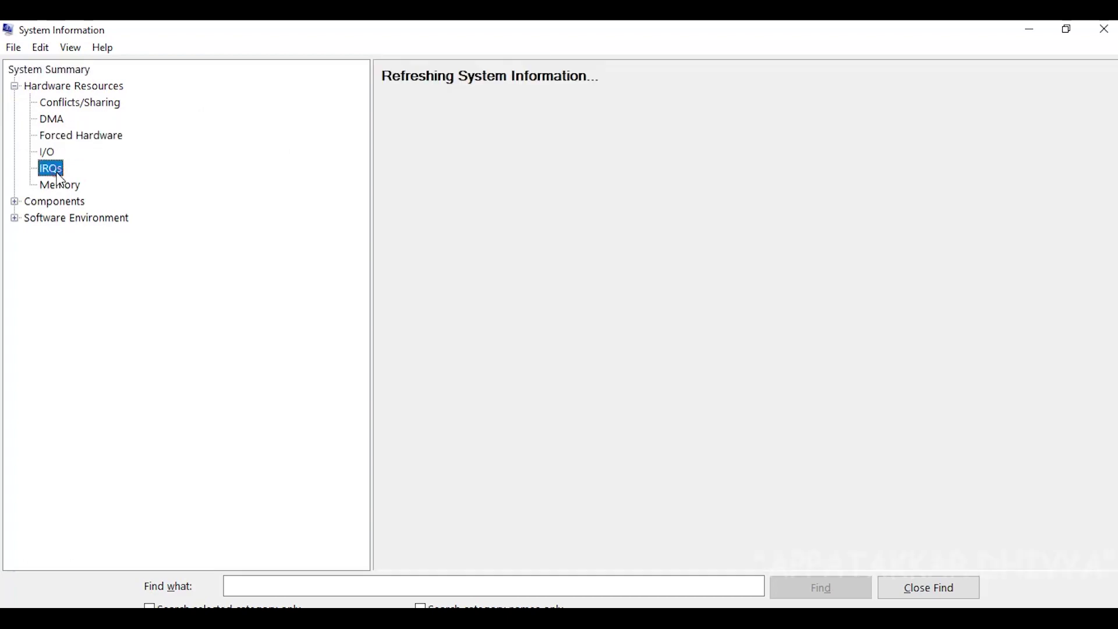
View the CD-ROM entry under Components, and expand the Ports, Network and Input groups and the Software Environment category
left_click(15, 202)
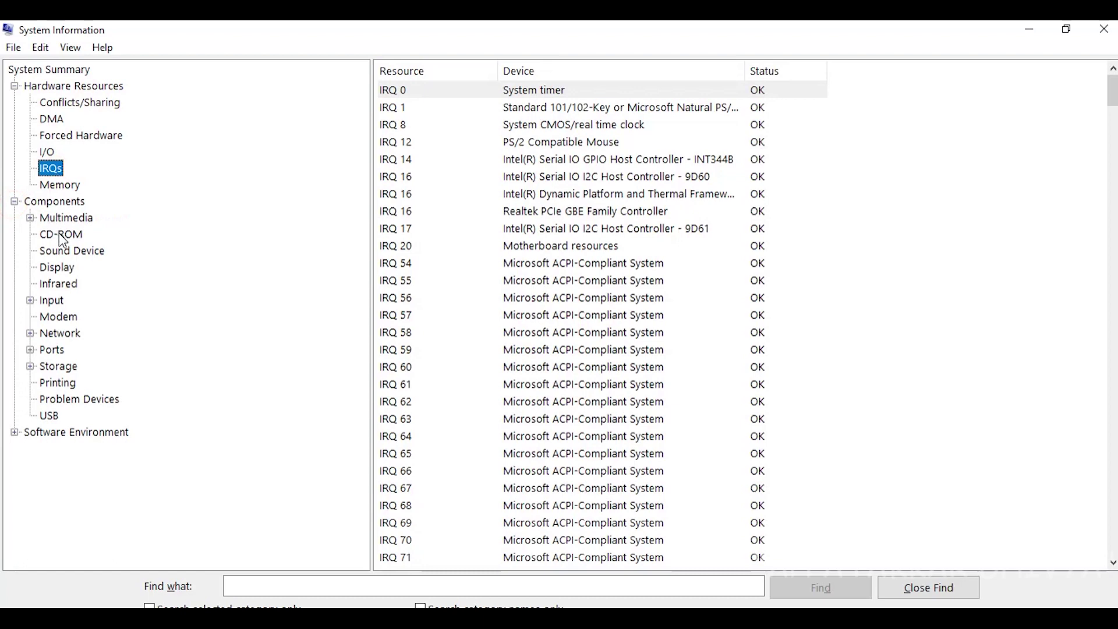
left_click(60, 235)
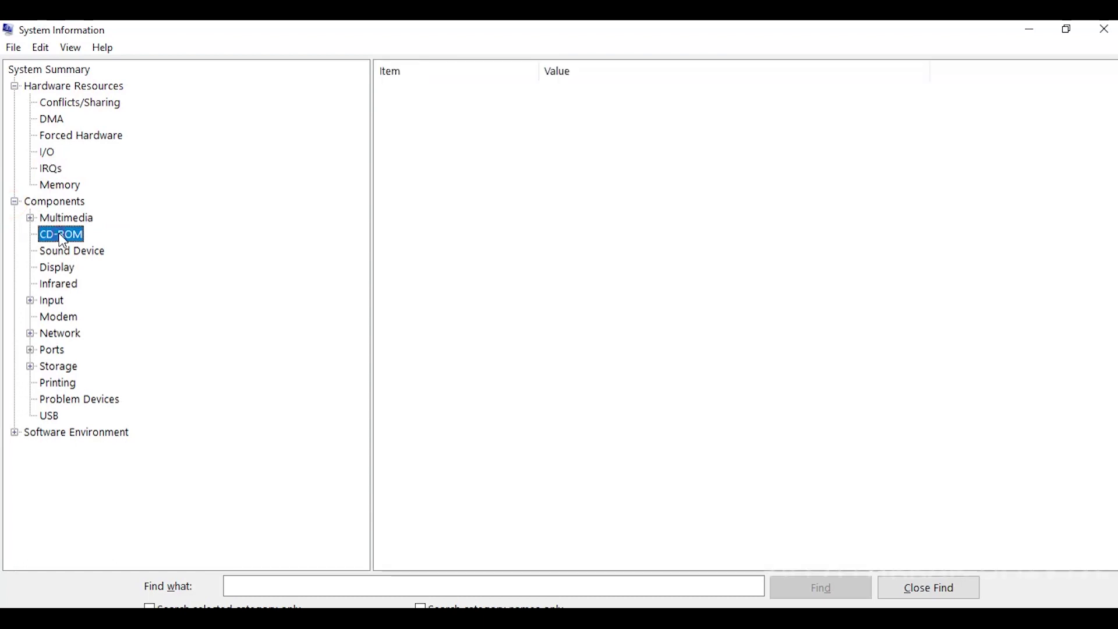
left_click(30, 352)
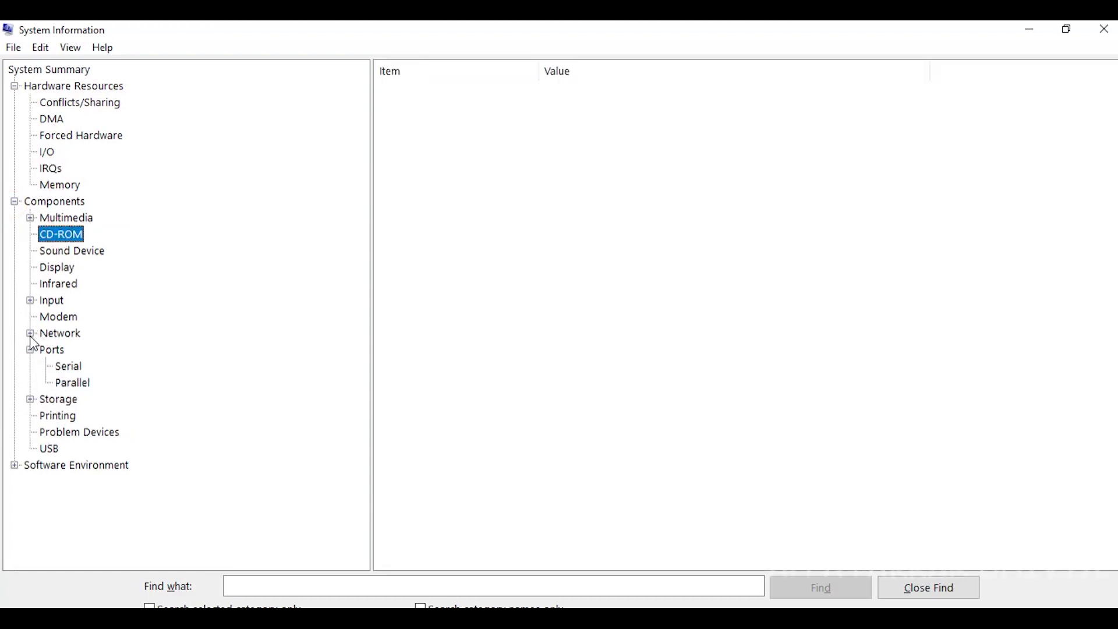
left_click(31, 336)
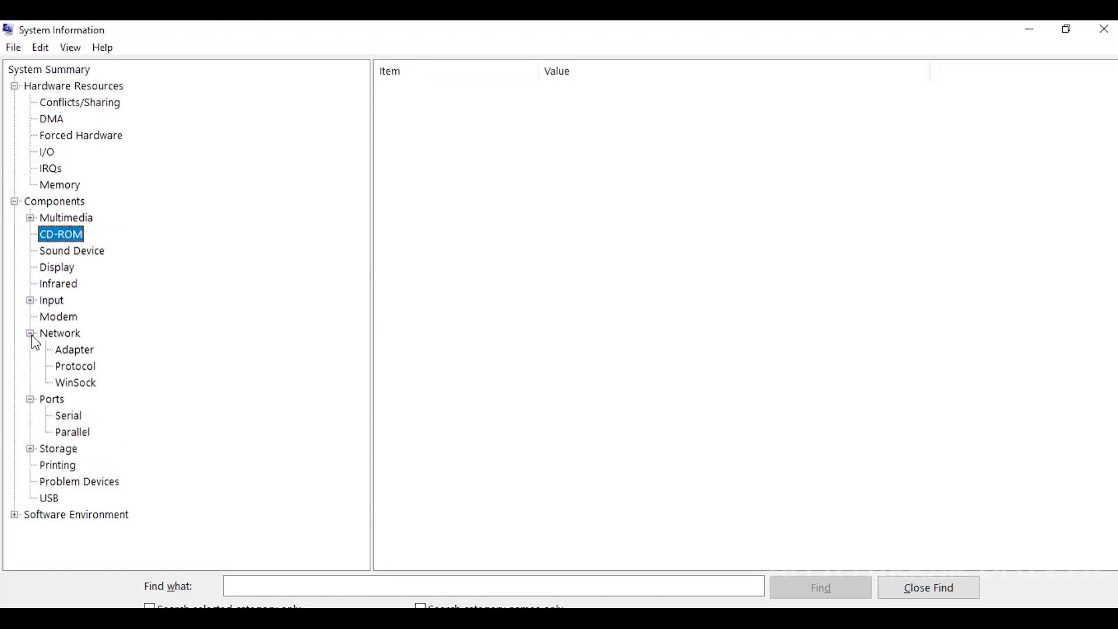
left_click(31, 302)
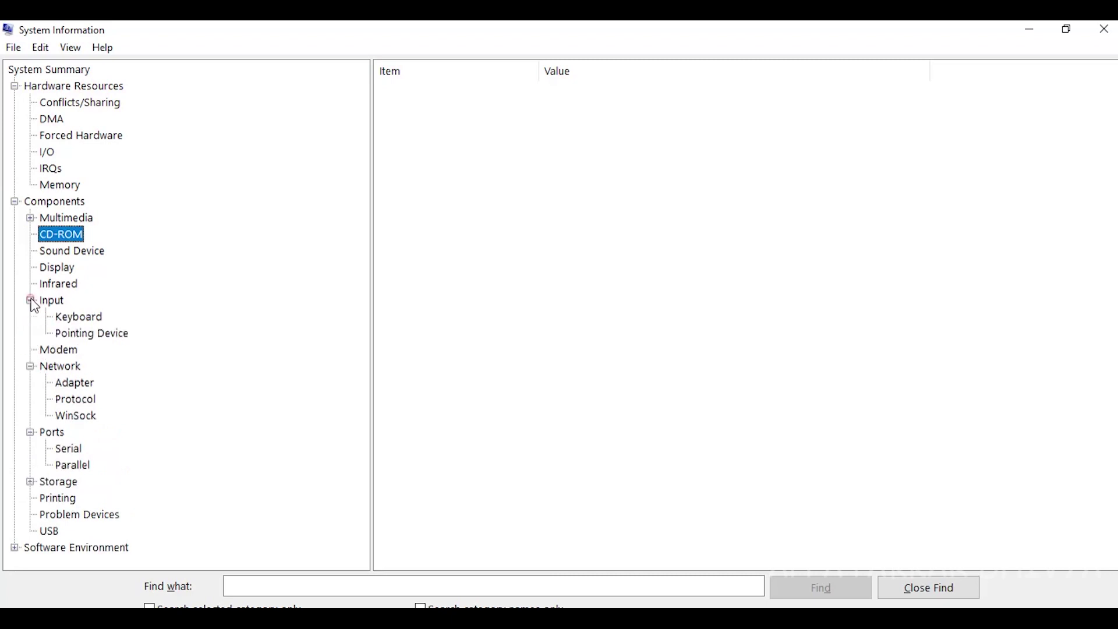
left_click(14, 549)
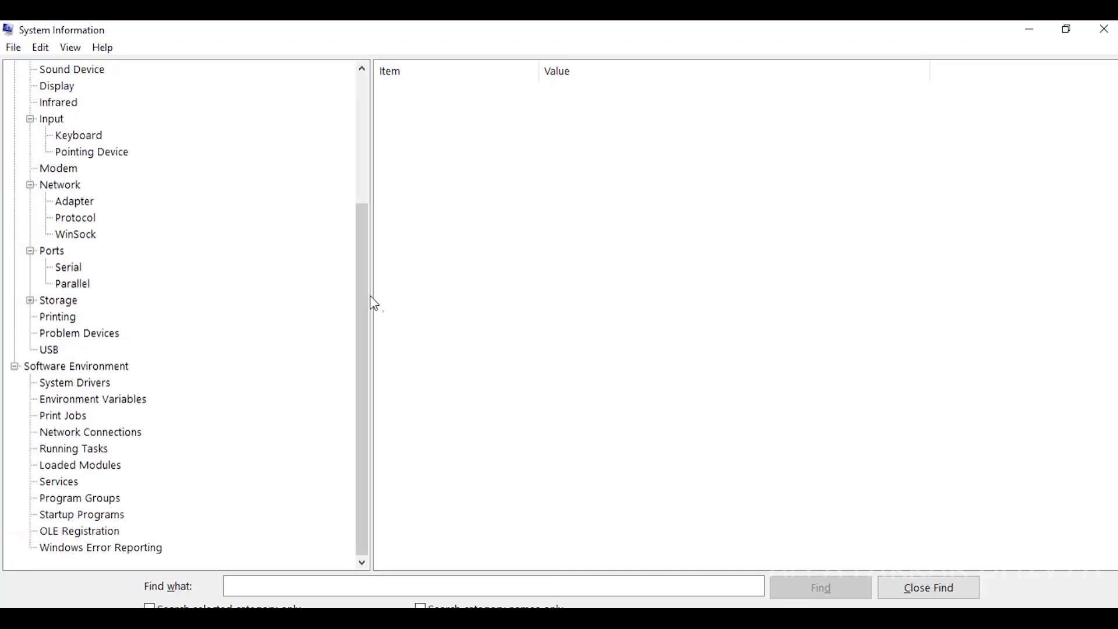
left_click_drag(362, 291, 357, 143)
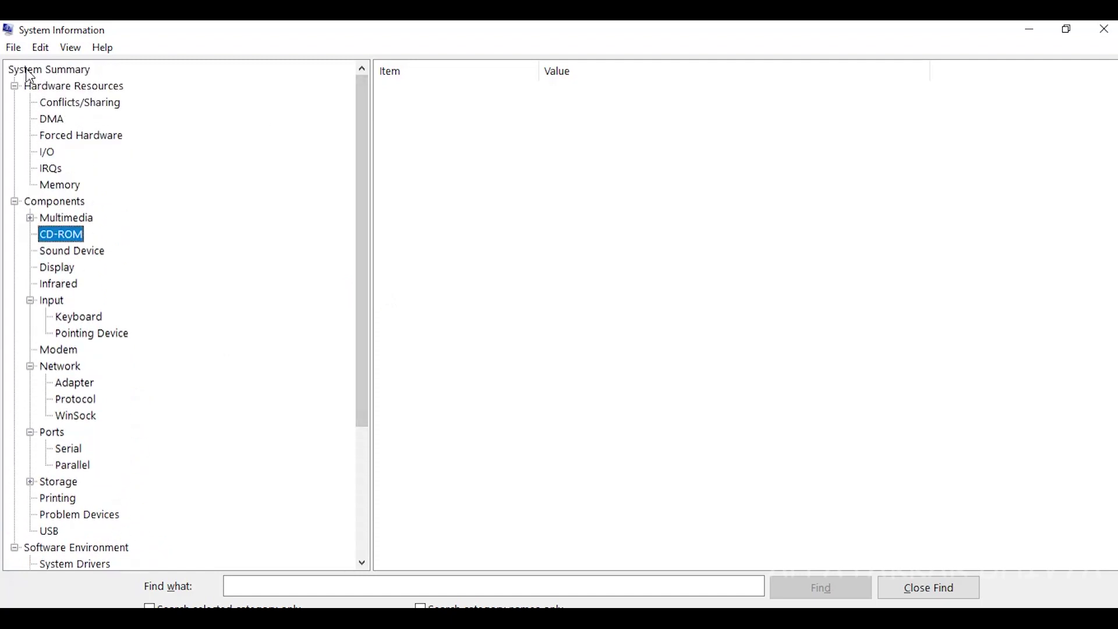
Export the system information to the Desktop as a text file named Sysinfo
left_click(12, 49)
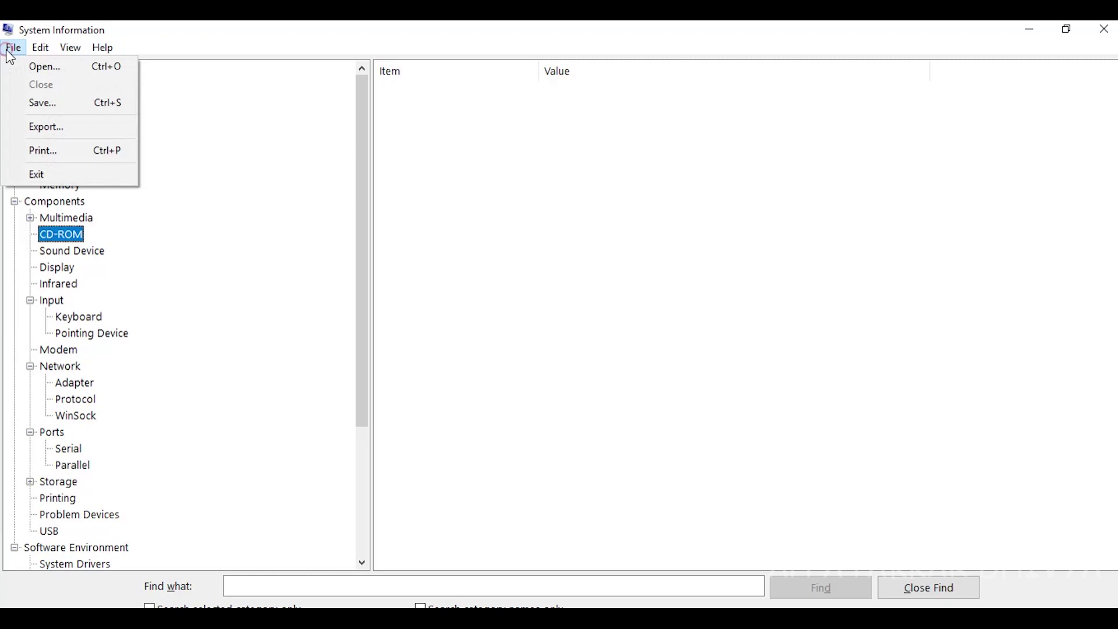
left_click(51, 131)
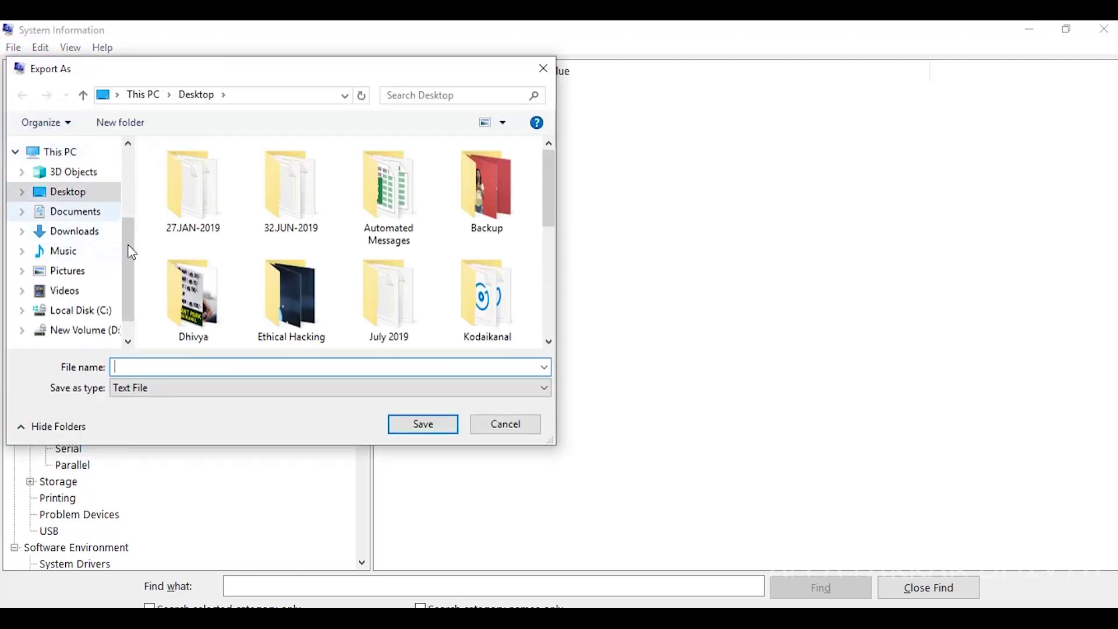
left_click(143, 364)
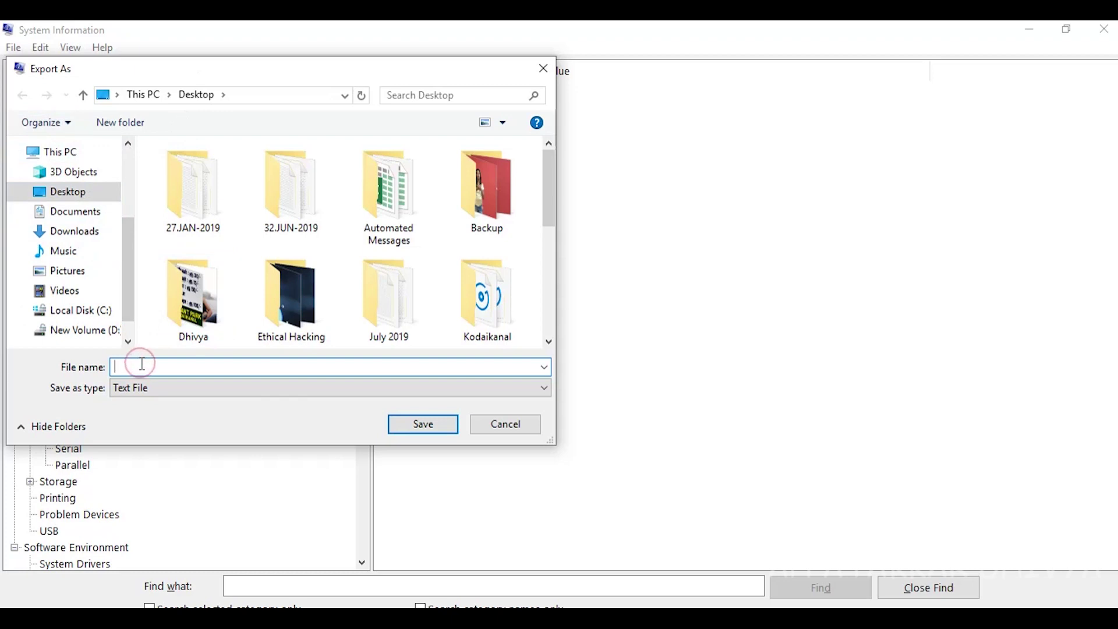
type("S")
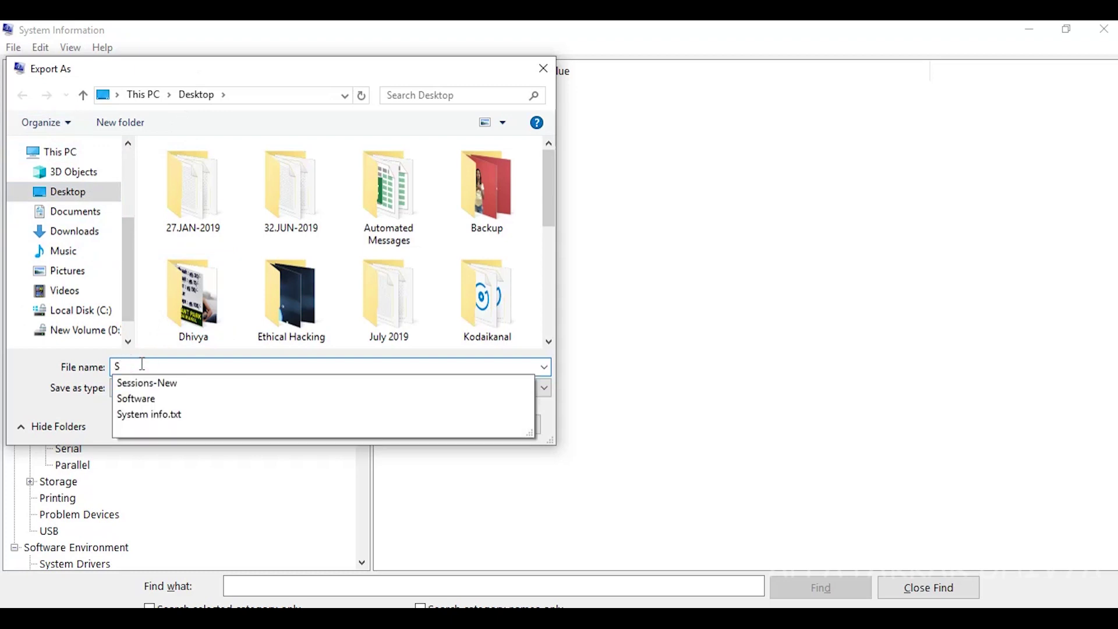
type("ysinfo")
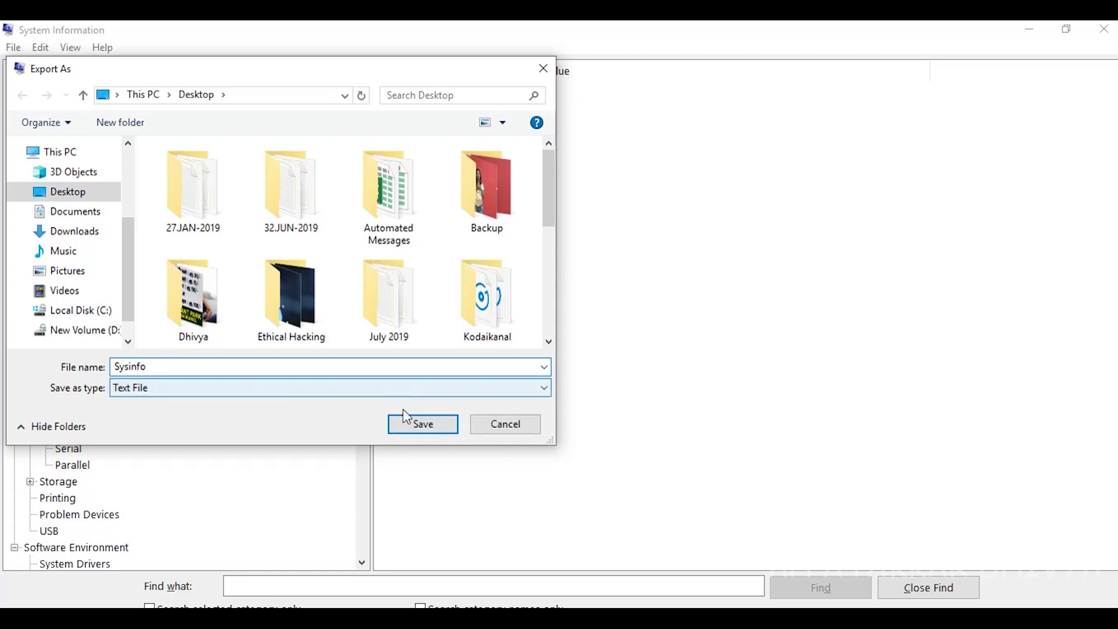
left_click(416, 428)
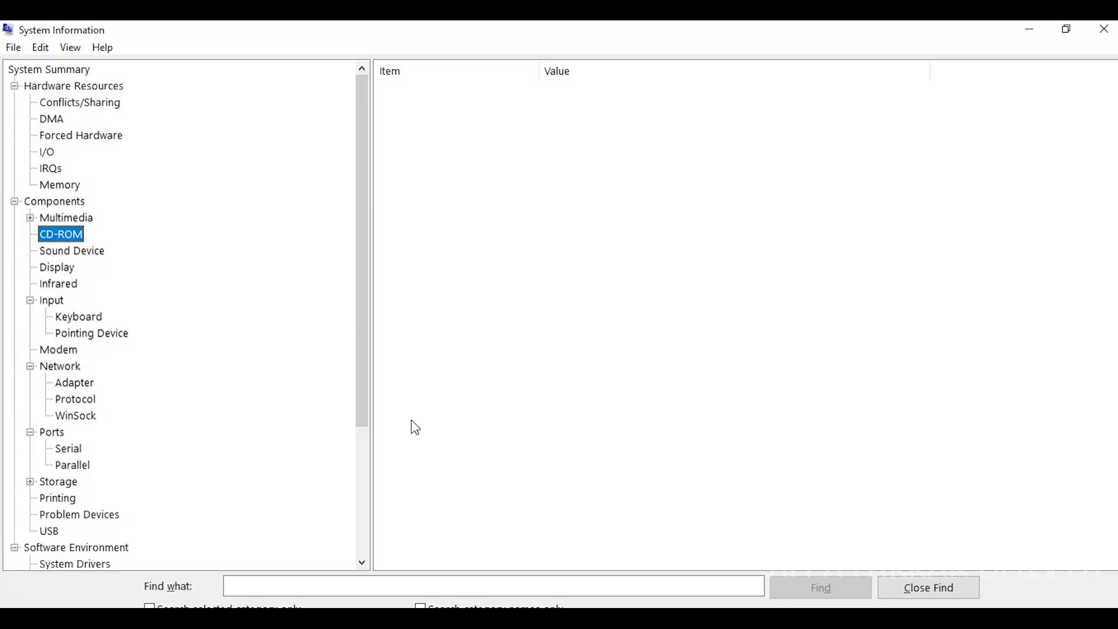
Close System Information and view the System info text file from the desktop in a maximized Notepad window
left_click(1105, 29)
double_click(277, 298)
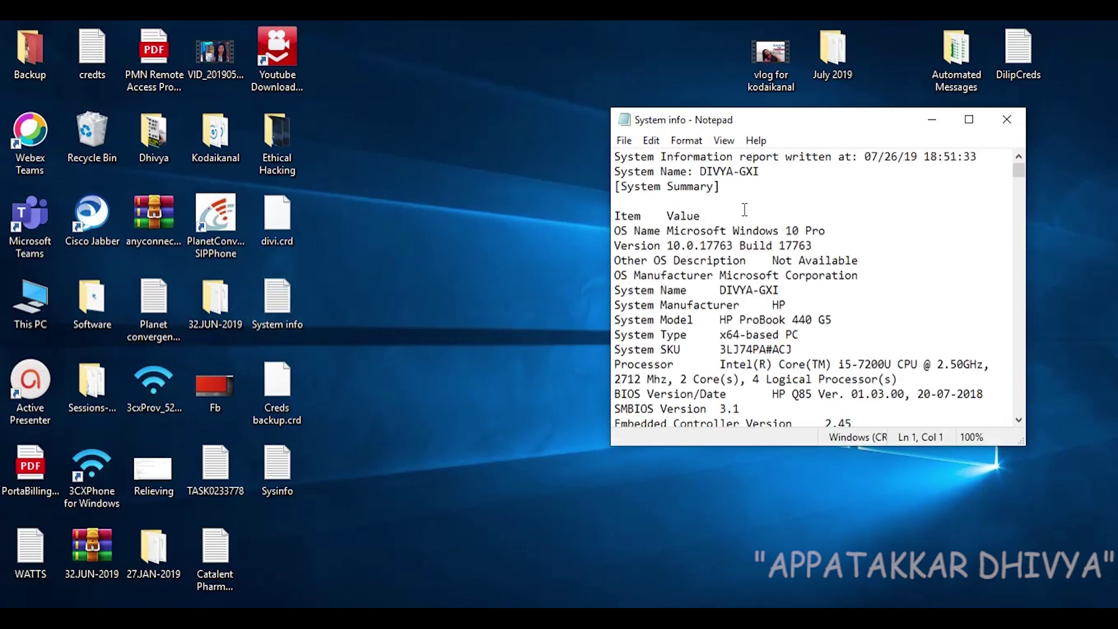
left_click(969, 120)
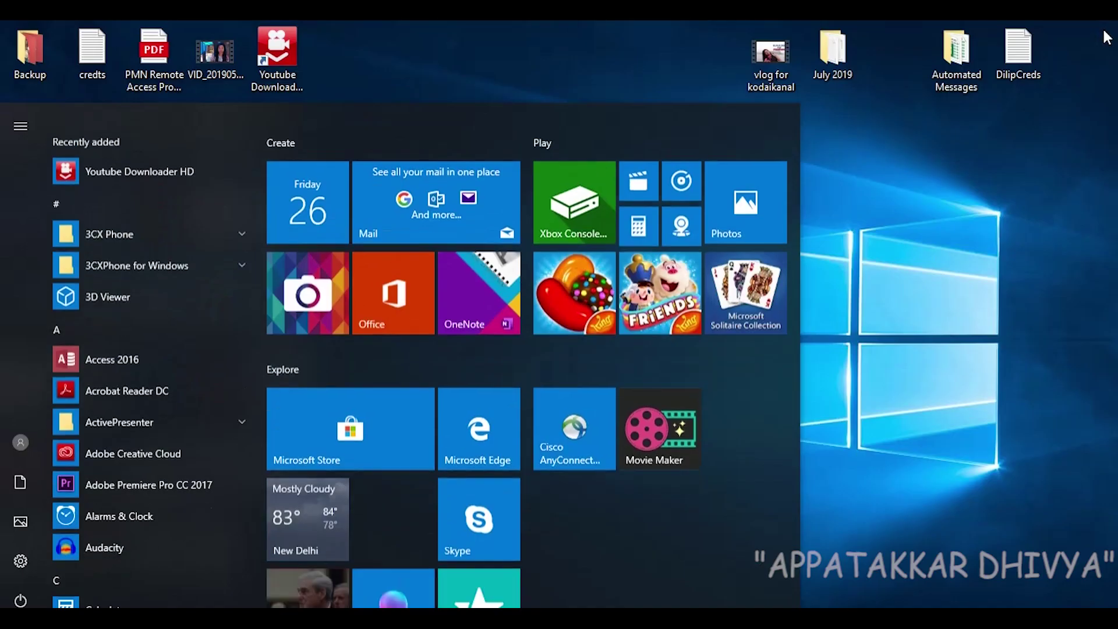
Find and open Credential Manager, and expand the saved accounts.google.com entry under Web Passwords
type("w")
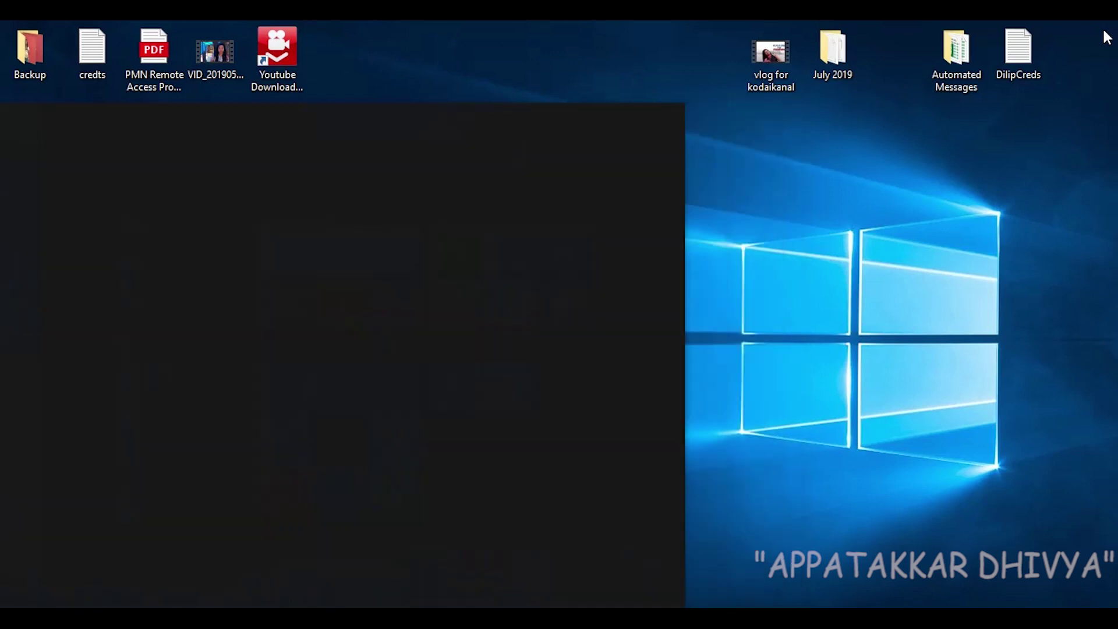
type("ind")
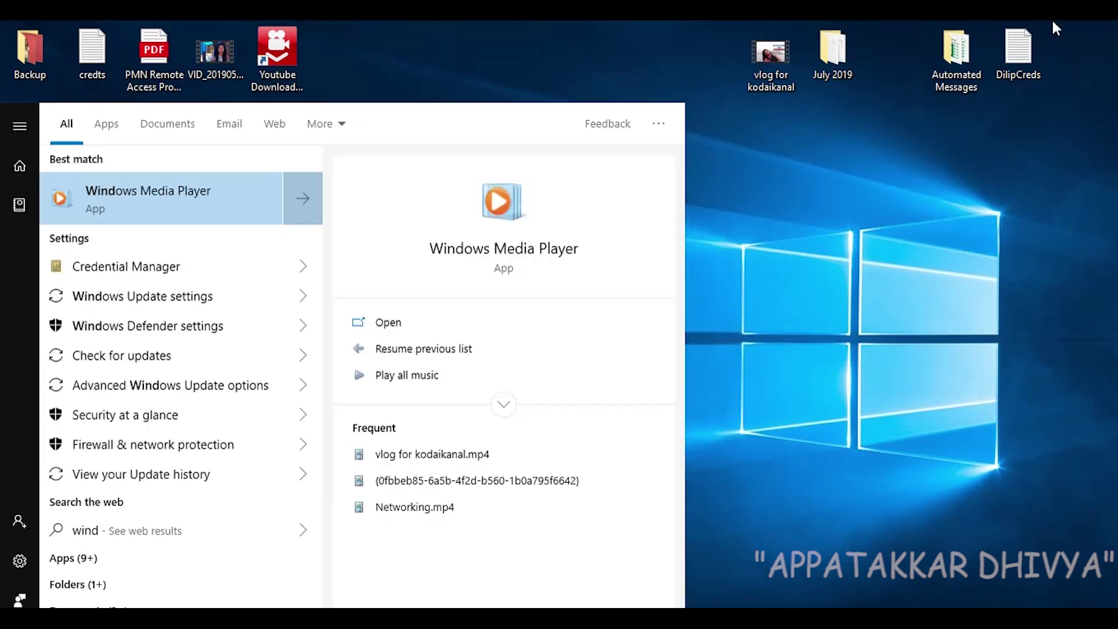
left_click(220, 266)
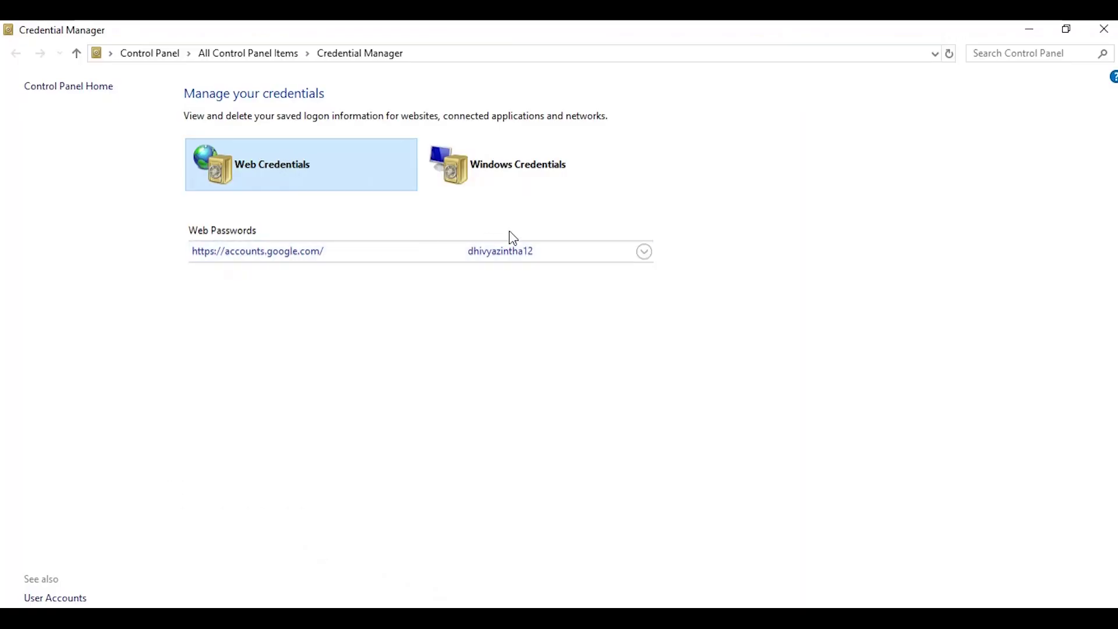
left_click(650, 257)
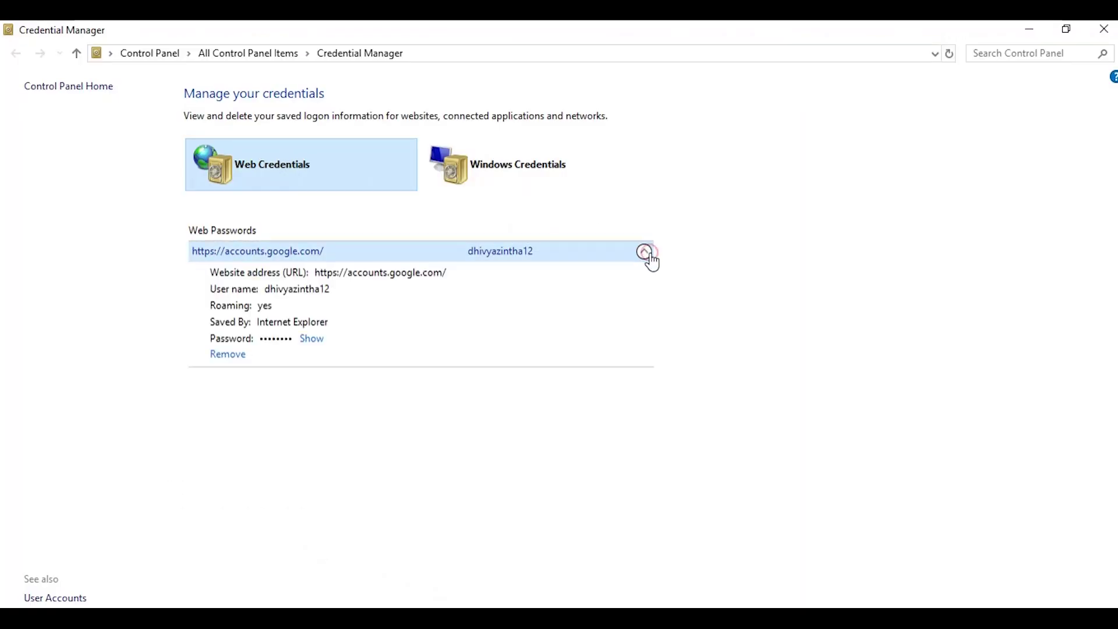
Try to reveal the stored password of the accounts.google.com credential, cancel the identity verification, and try to remove the credential
left_click(312, 339)
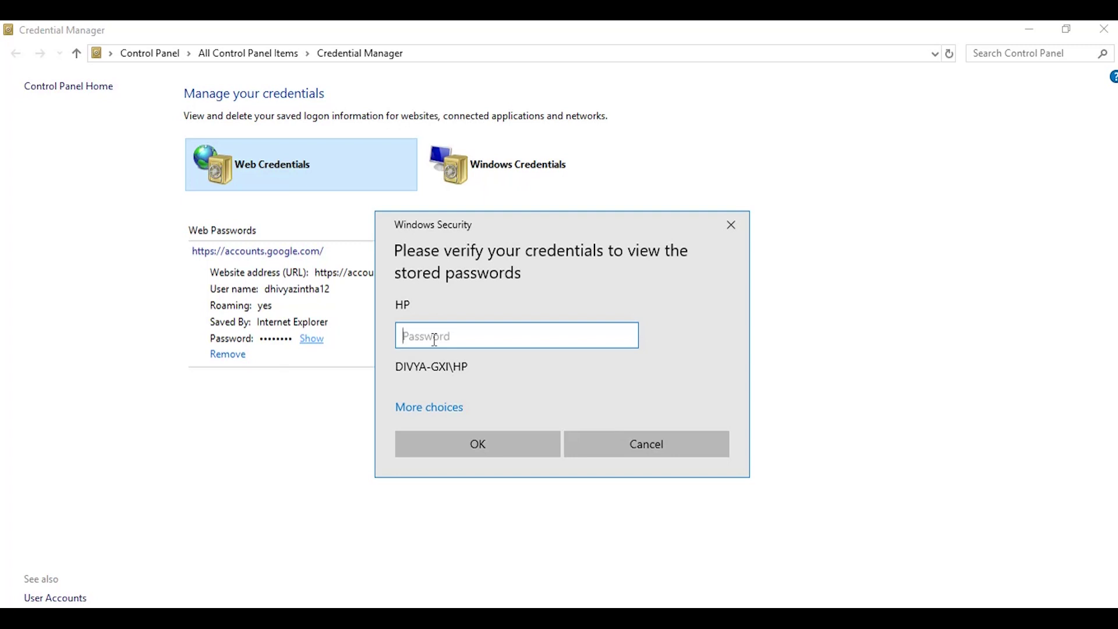
left_click(641, 455)
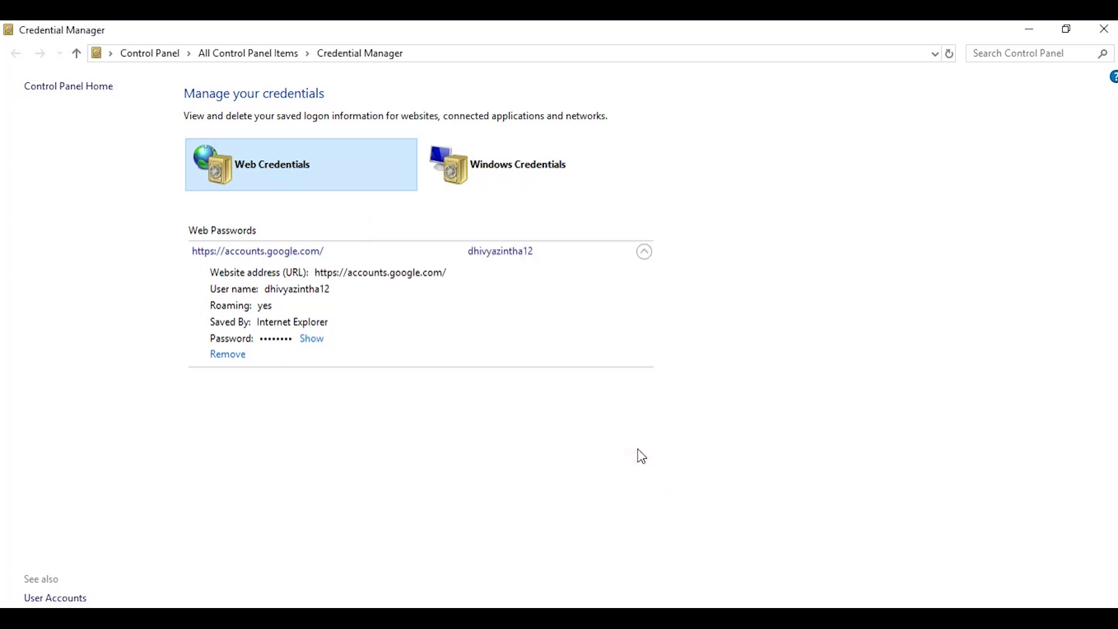
left_click(228, 357)
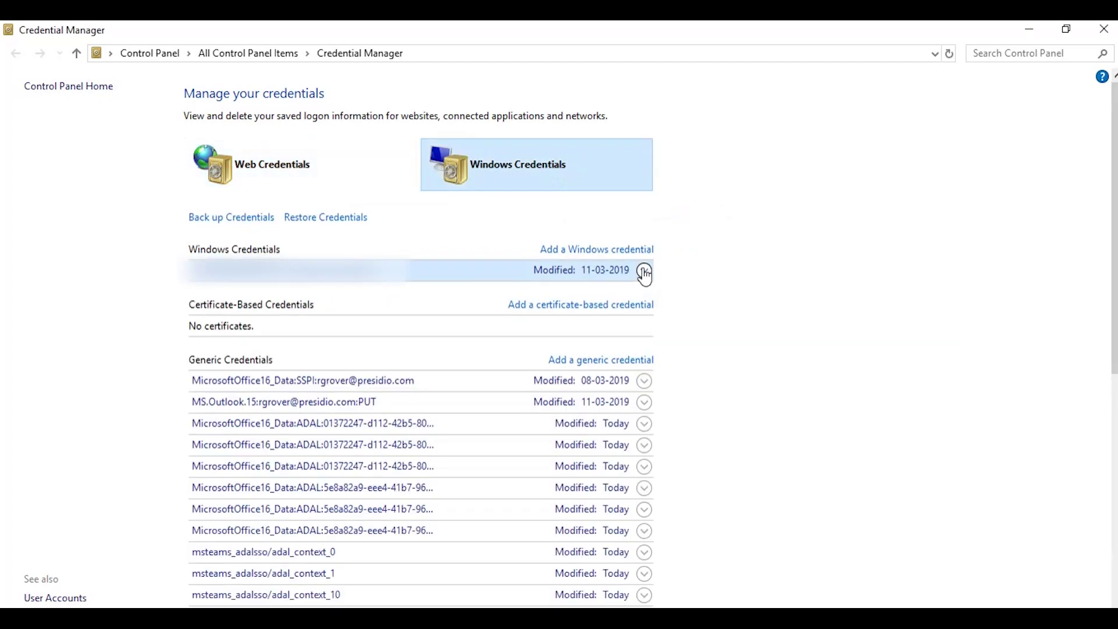
Permanently delete the only saved entry under Windows Credentials
left_click(644, 270)
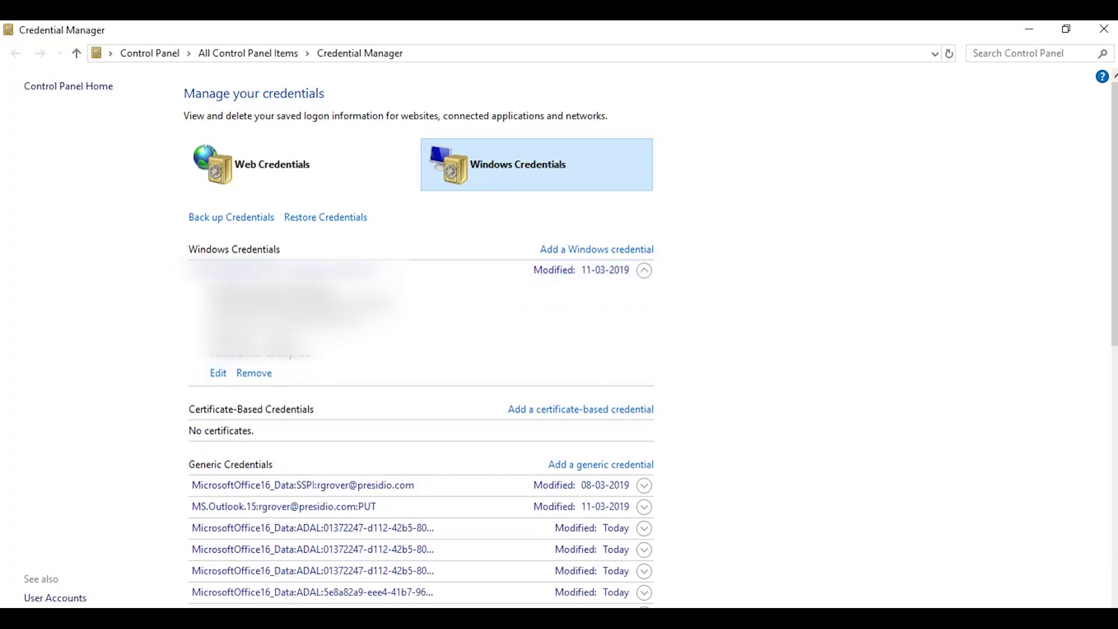
left_click(255, 375)
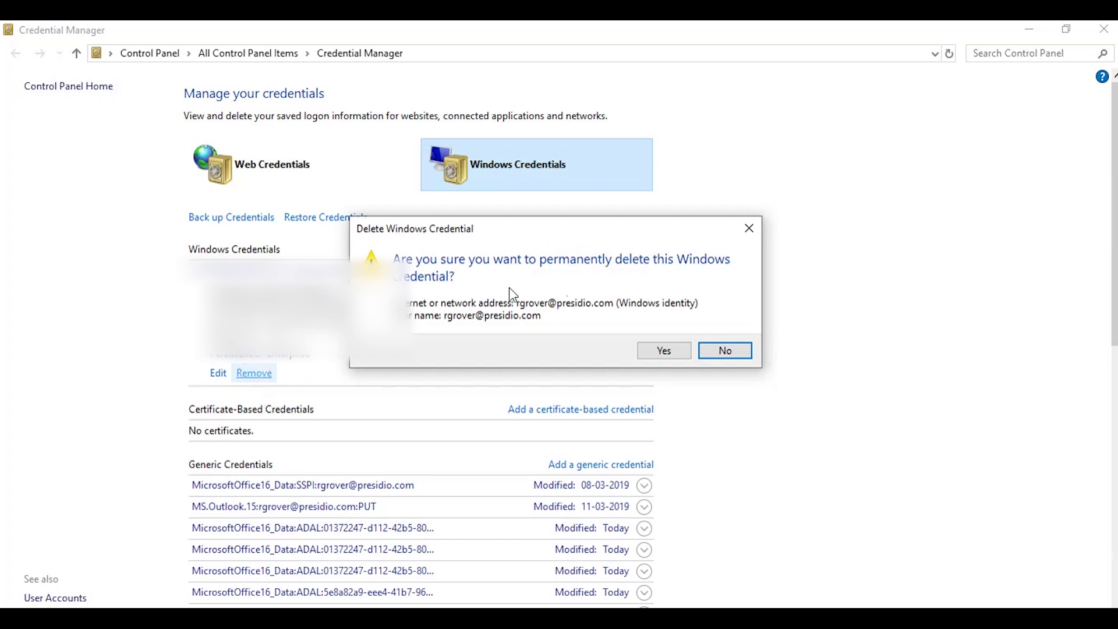
left_click(654, 352)
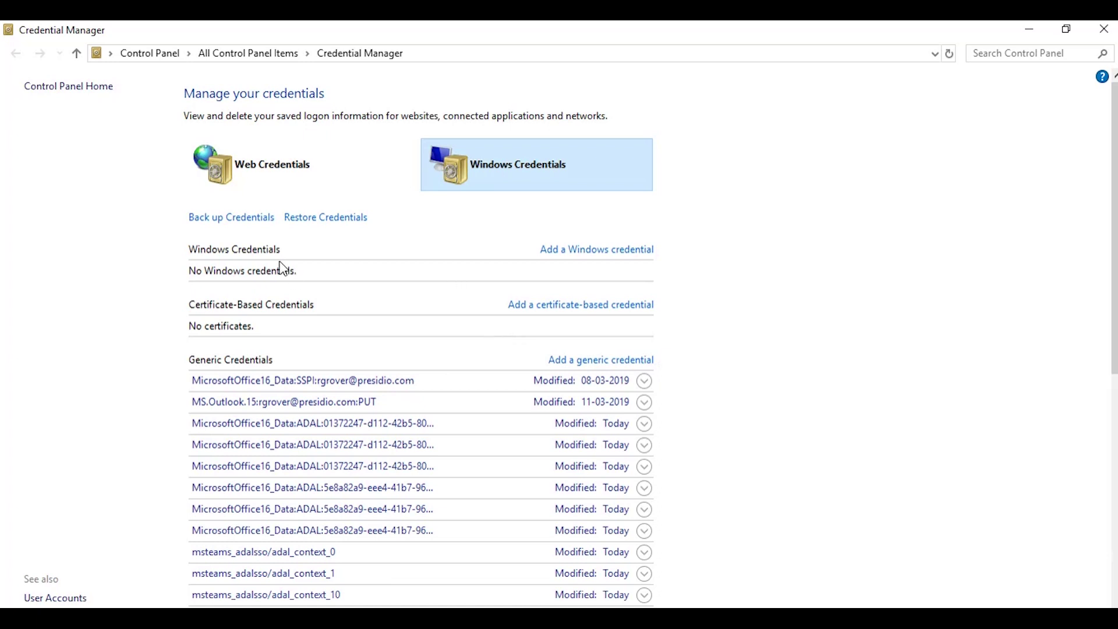
Start a backup of the stored logon credentials to a Desktop file named Backup 2, and leave the wizard at the Secure Desktop stage
left_click(249, 218)
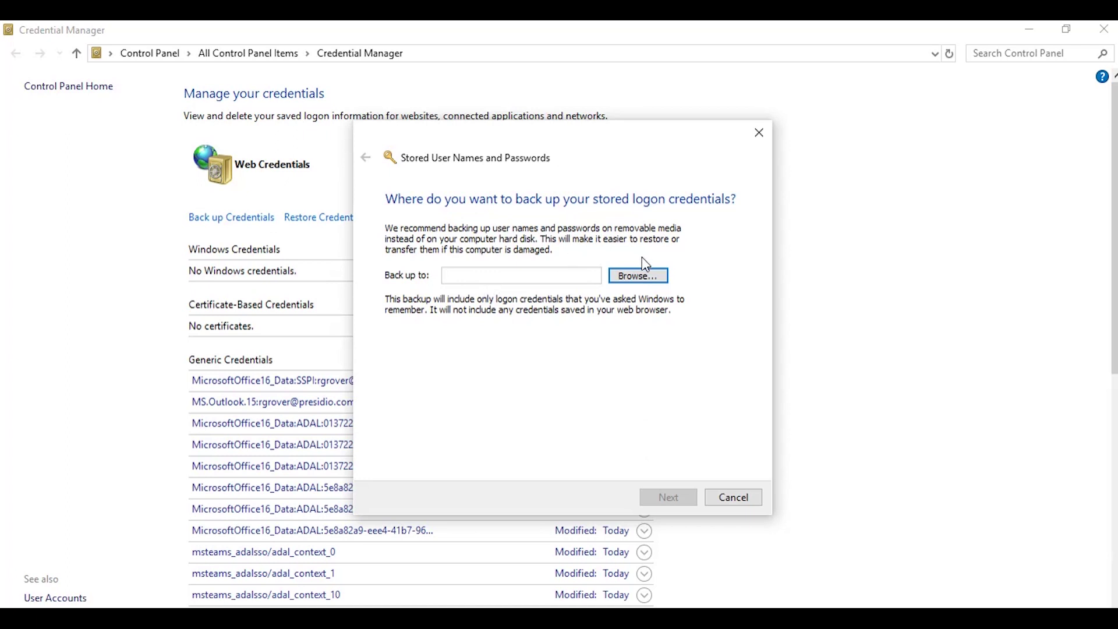
left_click(639, 277)
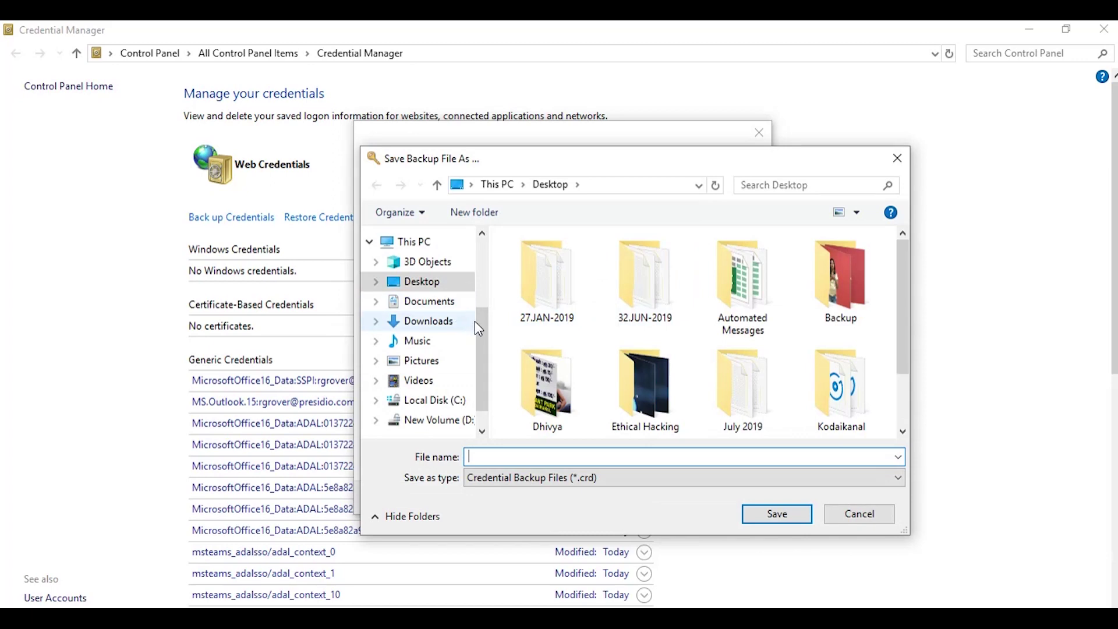
left_click_drag(481, 322, 488, 247)
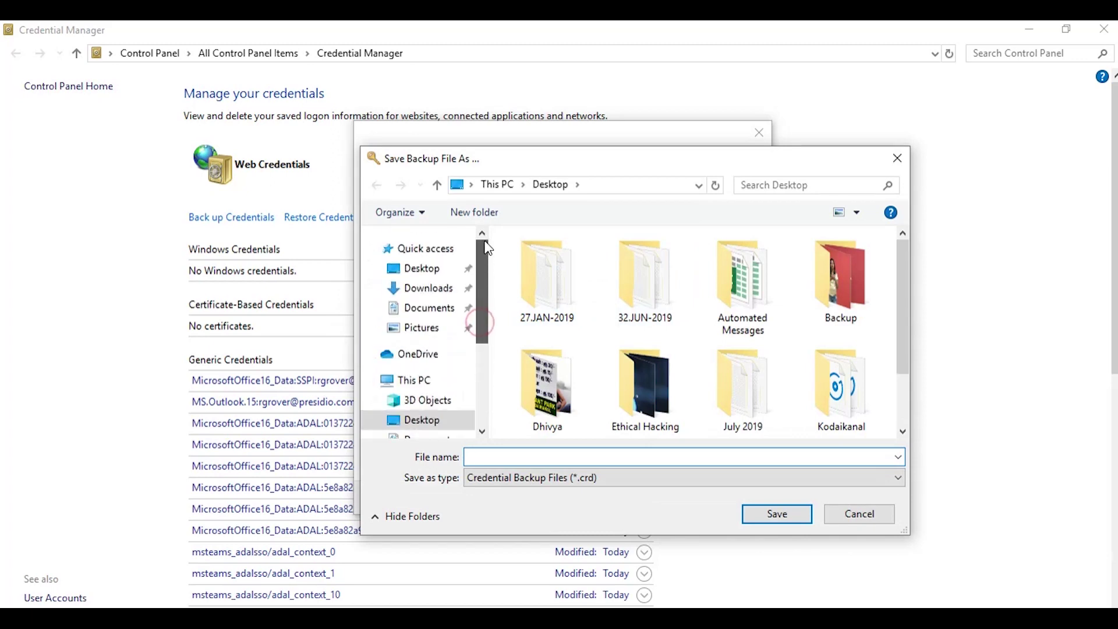
left_click(427, 268)
left_click(495, 459)
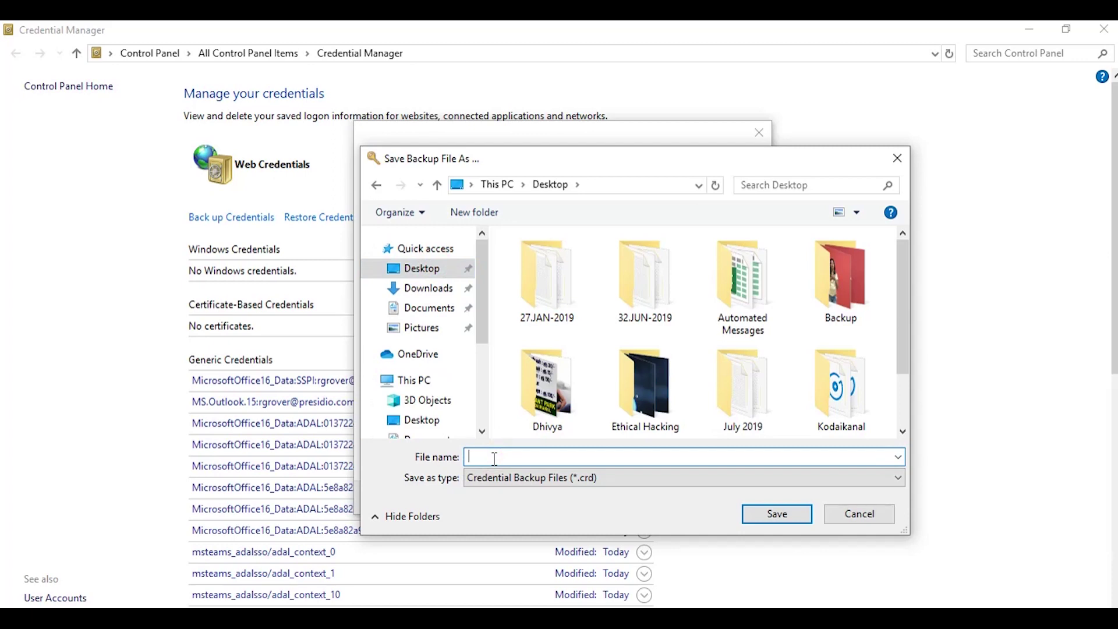
type("B")
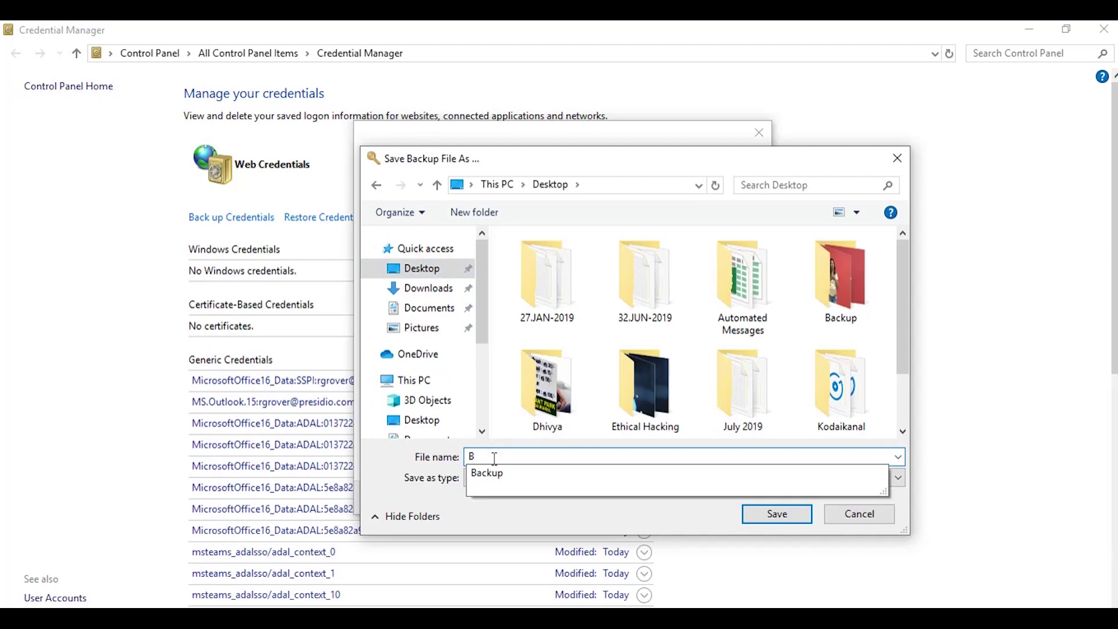
type("ackup 2")
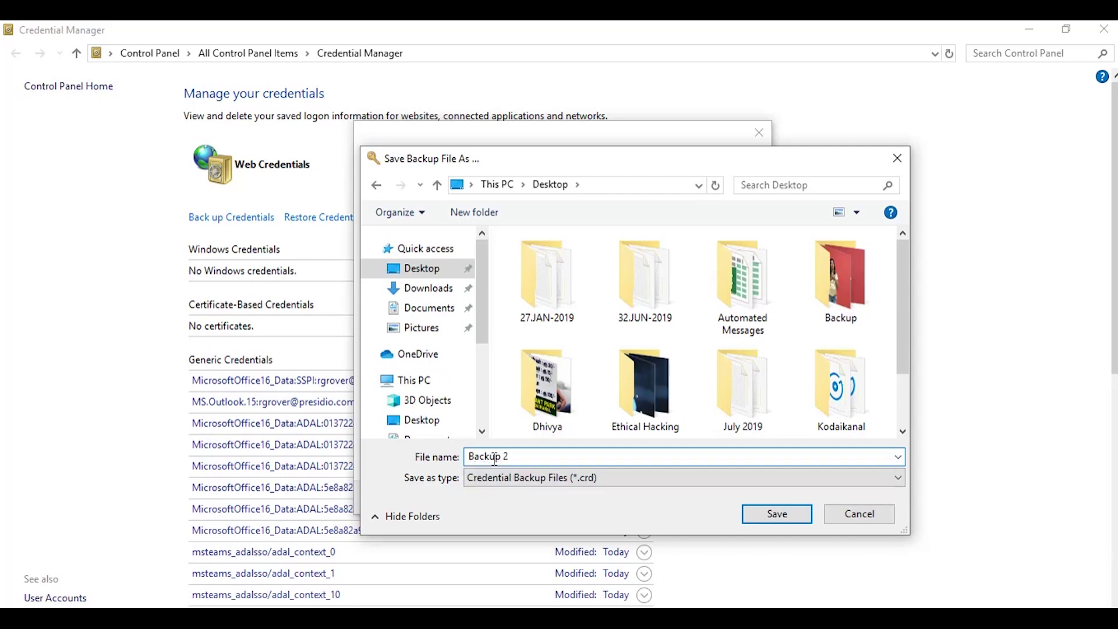
left_click(786, 519)
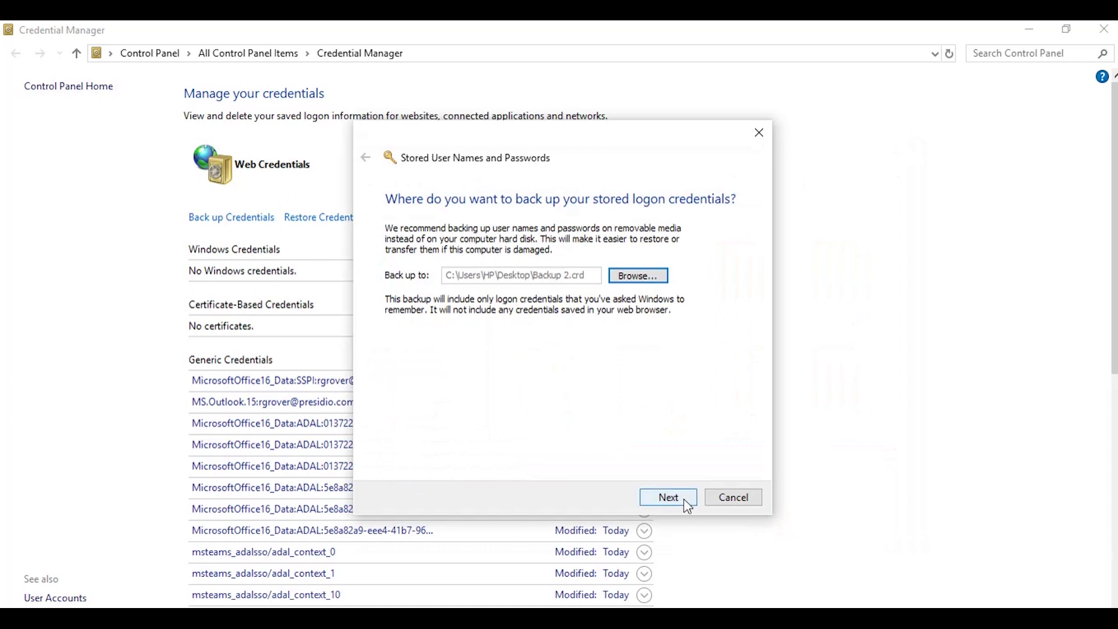
left_click(684, 498)
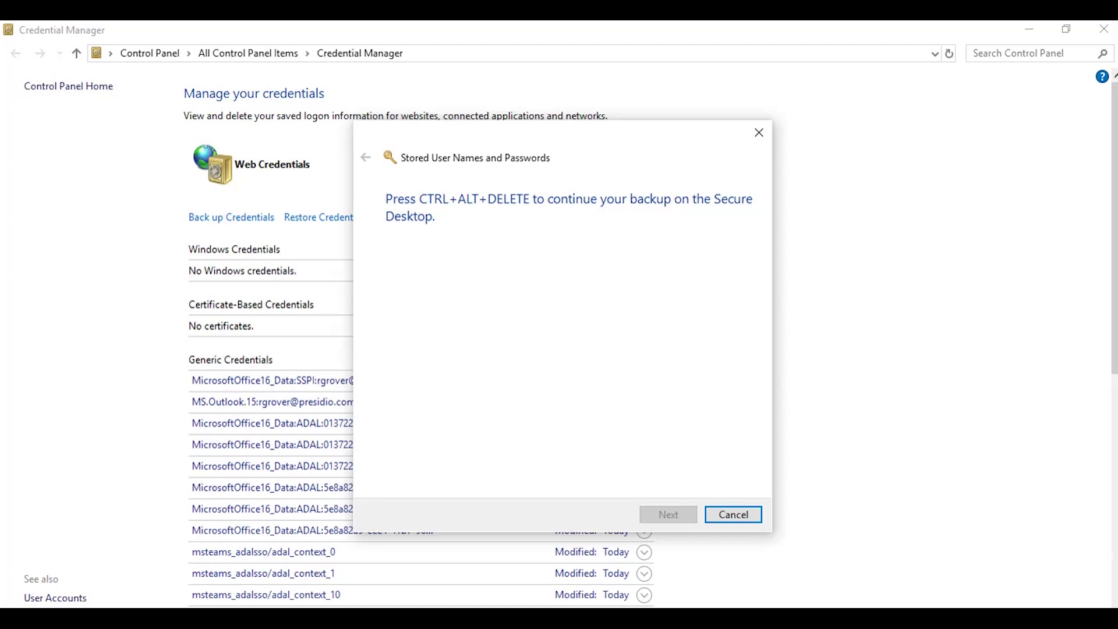
left_click(733, 512)
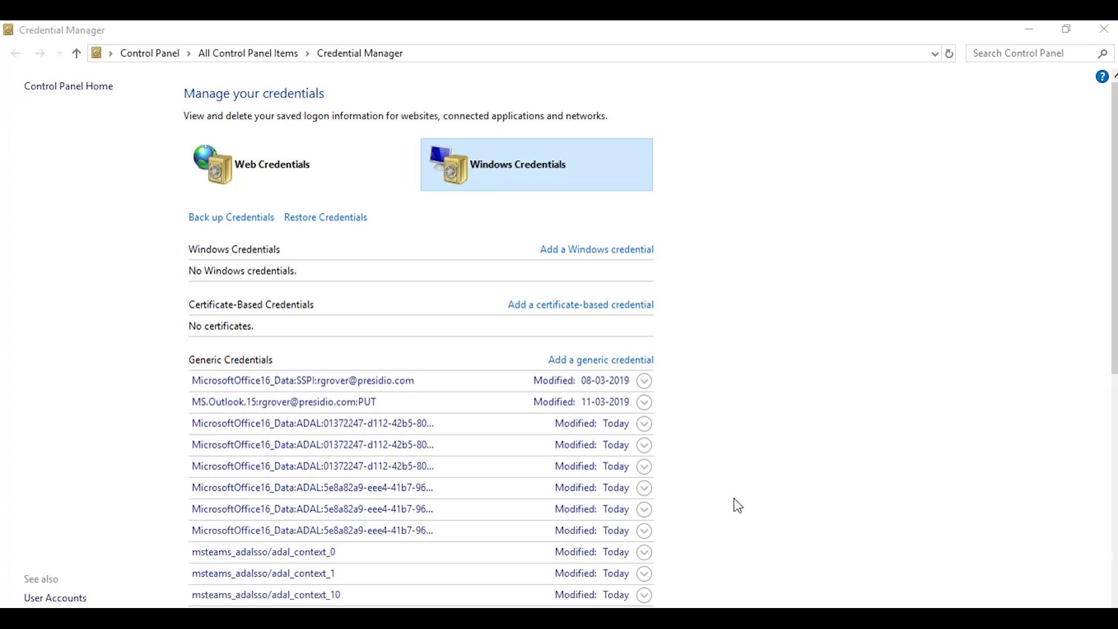
Start restoring the stored credentials from the Backup 2.crd file on the Desktop
left_click(343, 219)
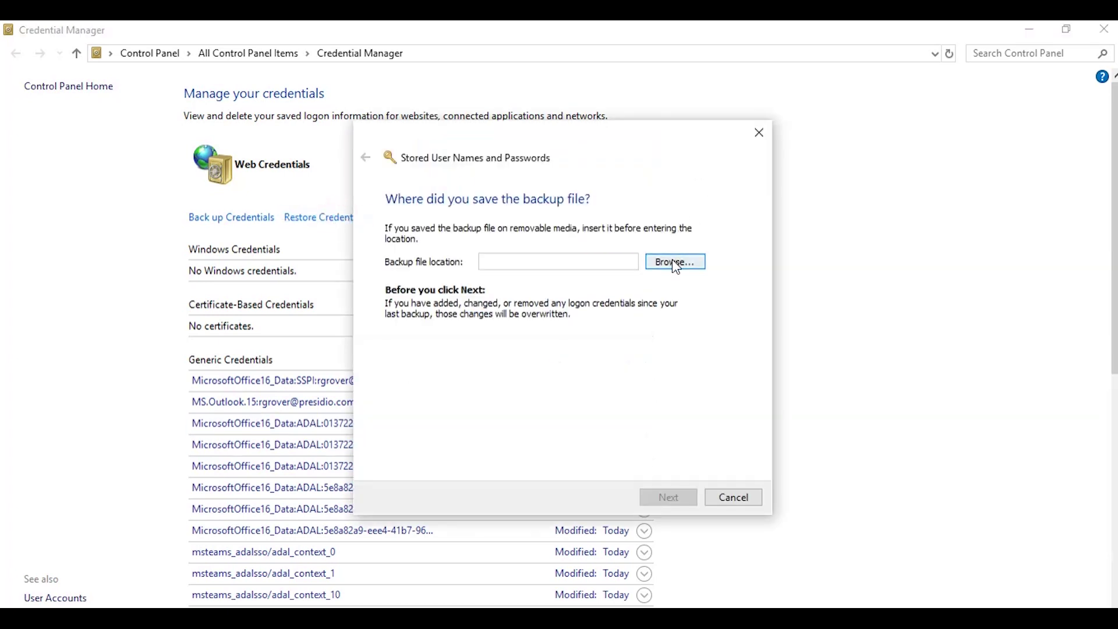
left_click(672, 260)
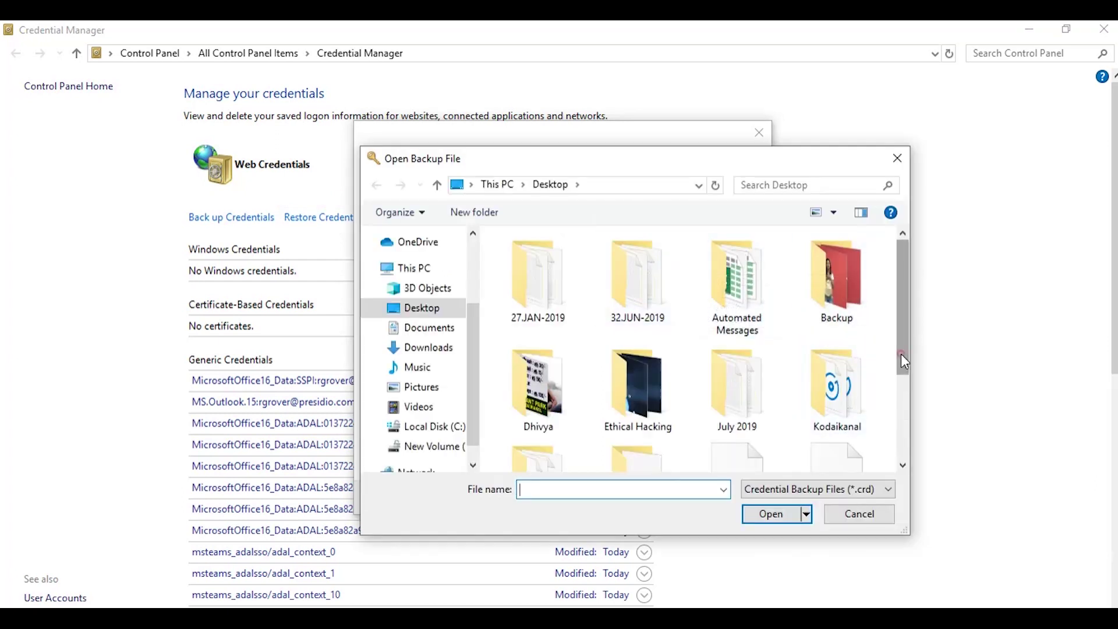
left_click_drag(901, 355, 900, 431)
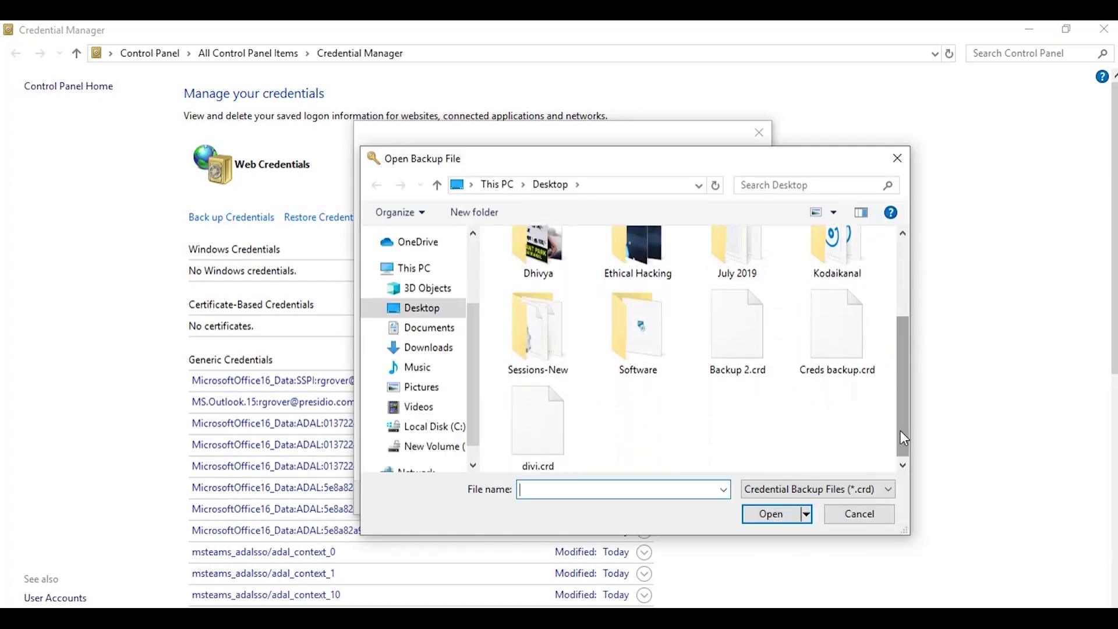
left_click(720, 341)
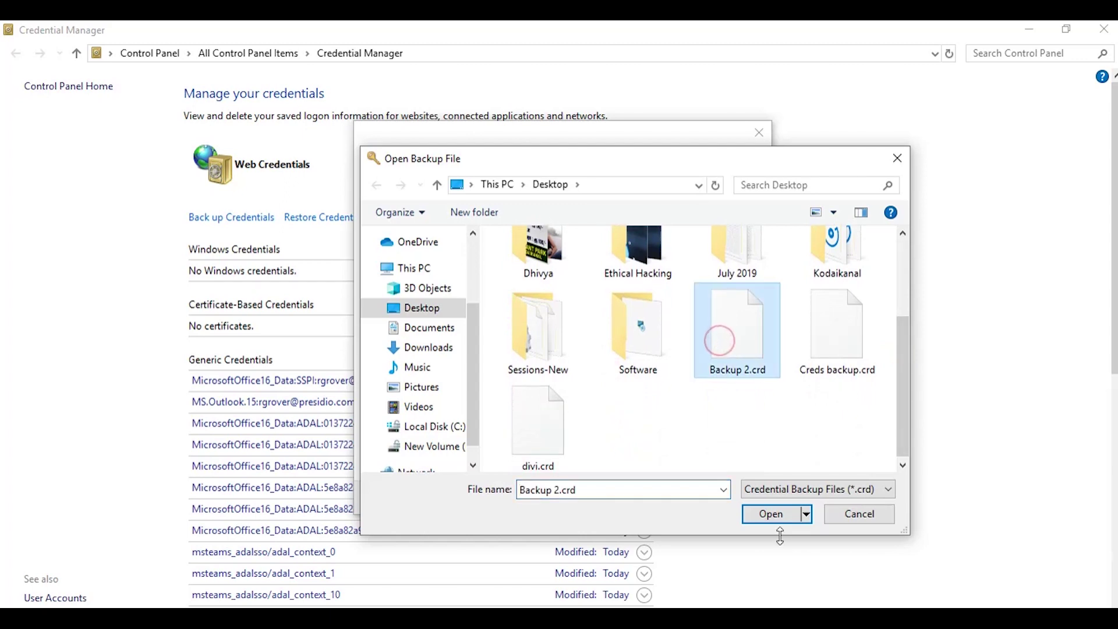
left_click(768, 519)
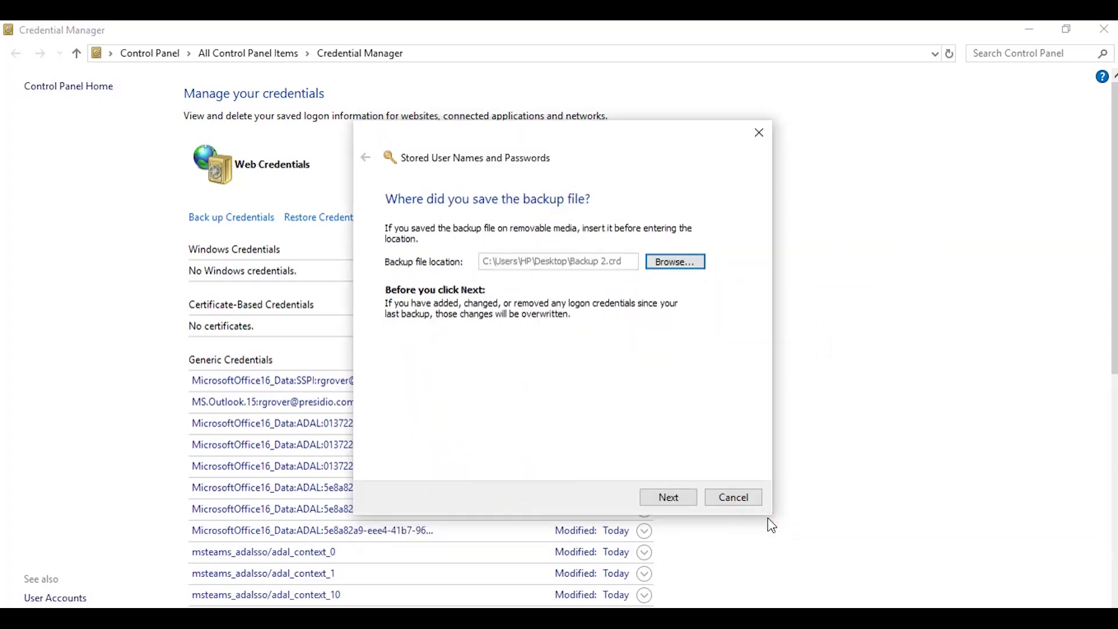
left_click(675, 498)
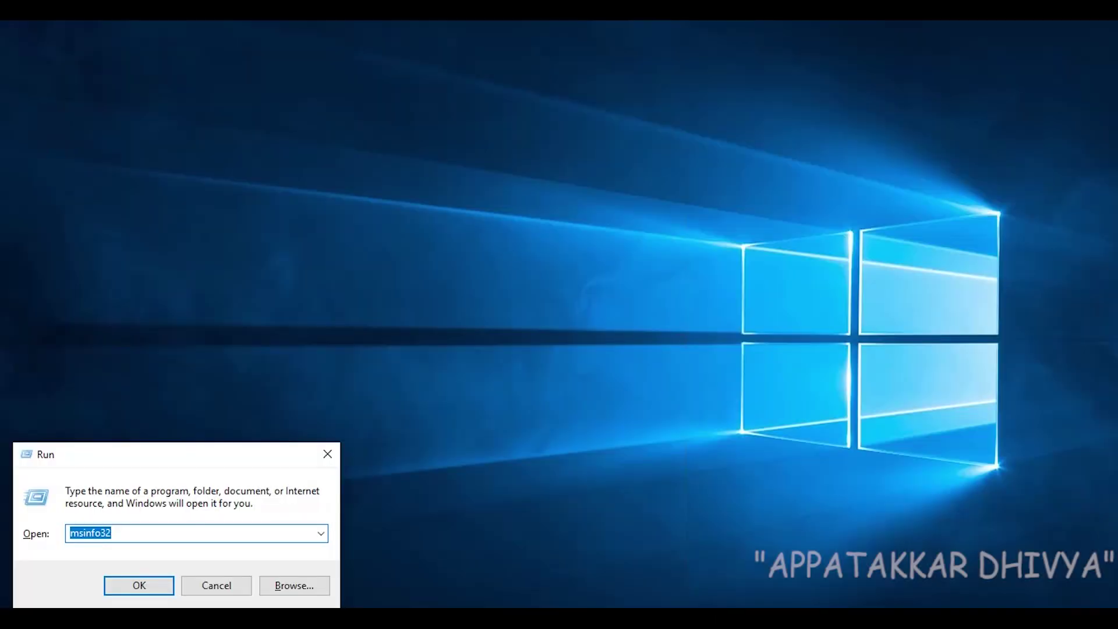
Run lusrmgr.msc to start Local Users and Groups, and show the accounts in the Users folder
key("BackSpace")
type("l")
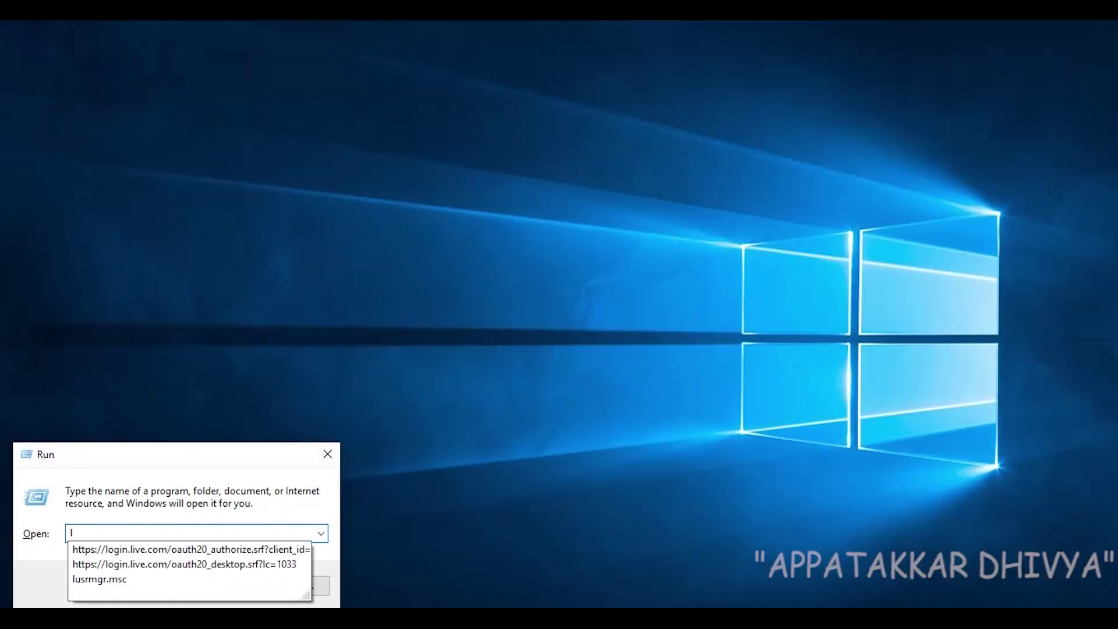
left_click(136, 580)
left_click(134, 581)
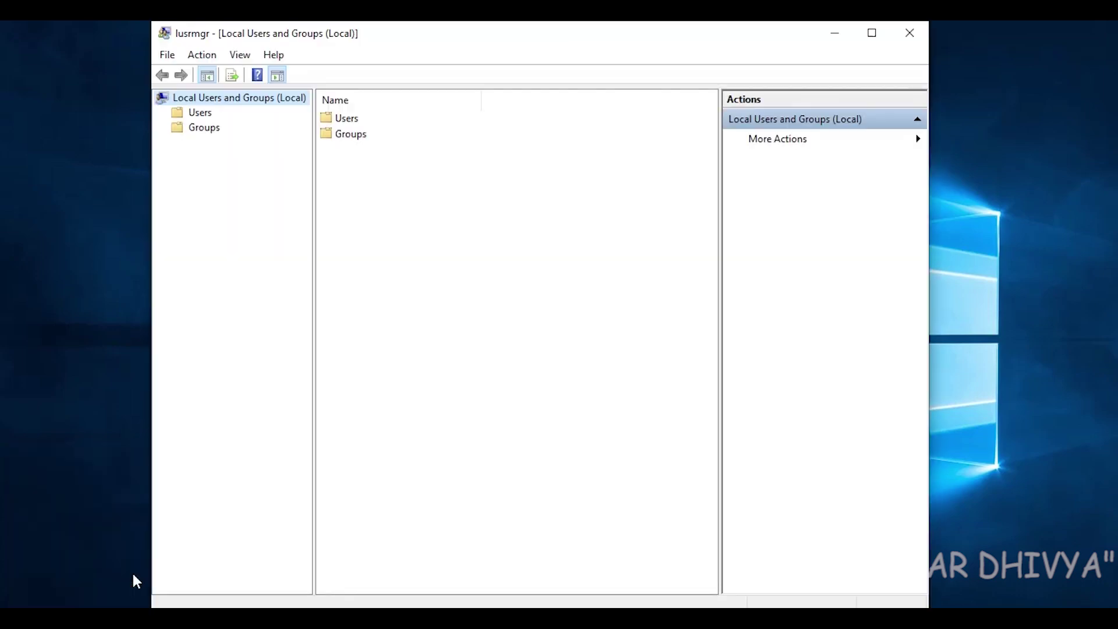
left_click(377, 124)
double_click(377, 119)
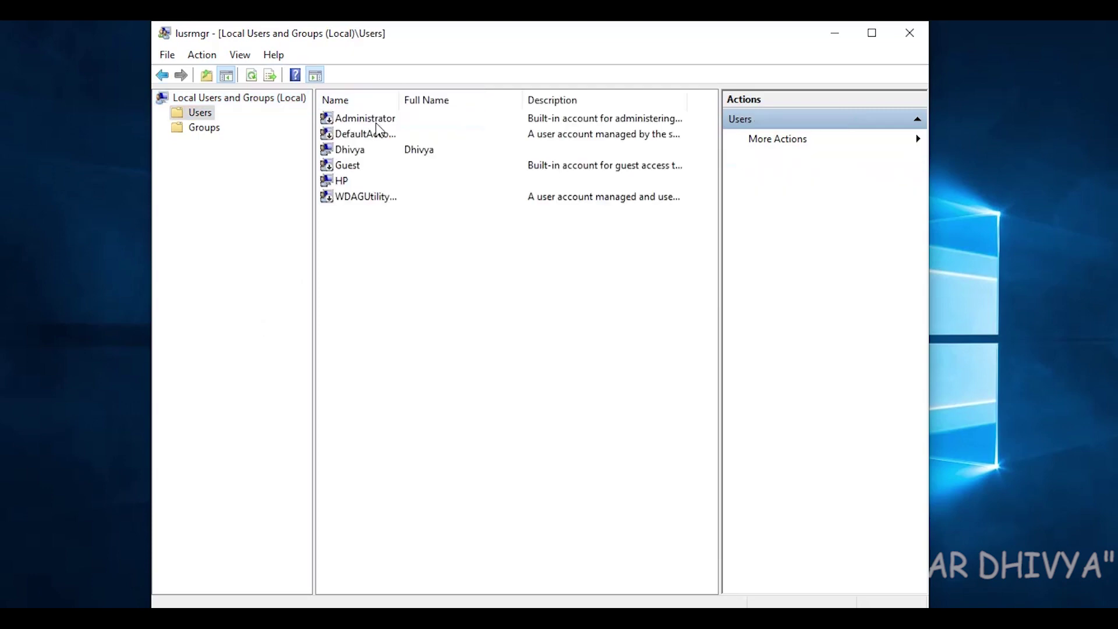
Maximize the Local Users and Groups window and delete the user account listed between DefaultAccount and Guest
left_click(367, 150)
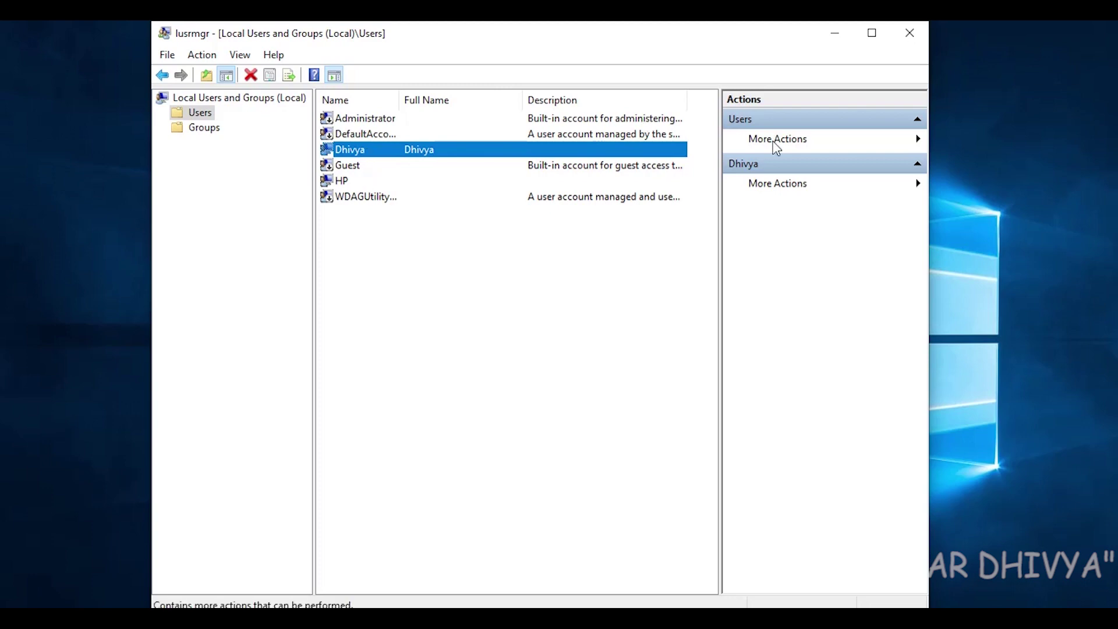
left_click(873, 34)
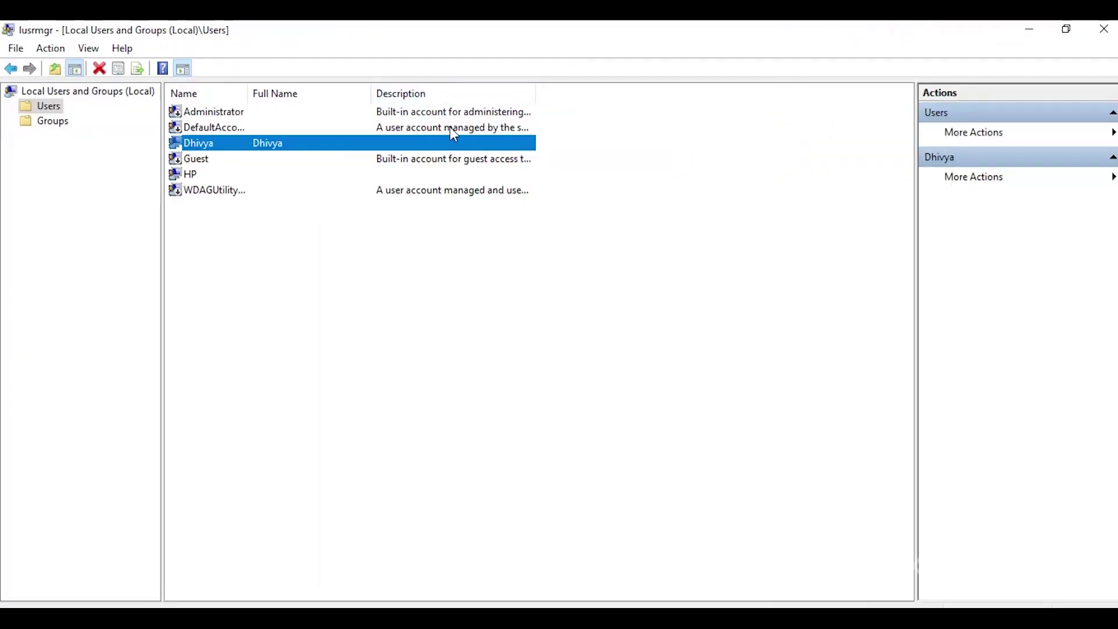
left_click(239, 177)
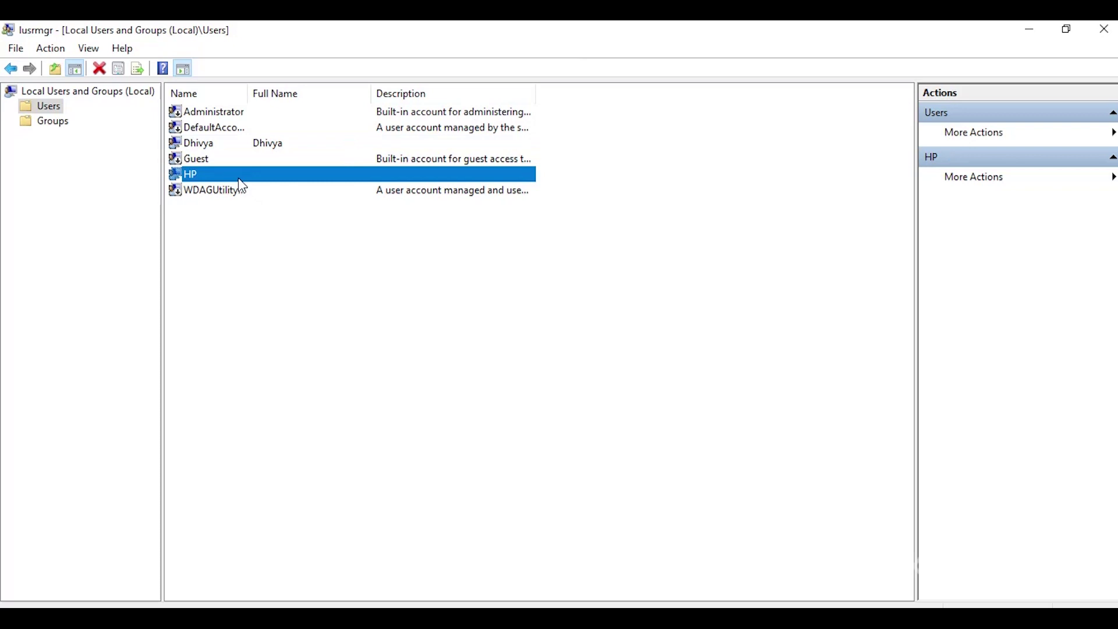
left_click(271, 149)
right_click(271, 148)
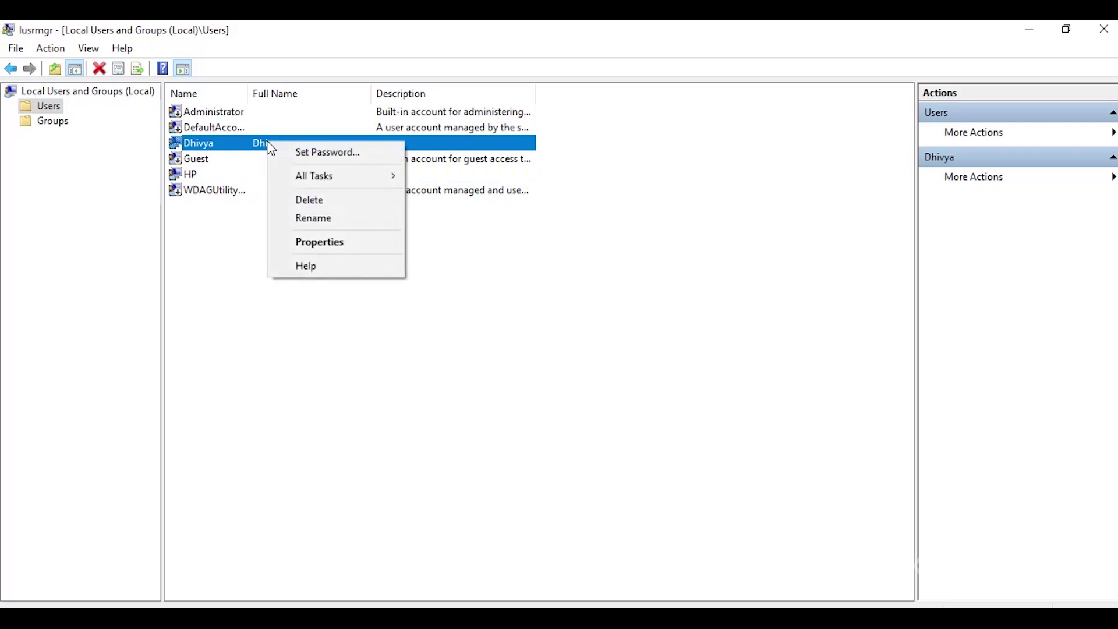
left_click(328, 209)
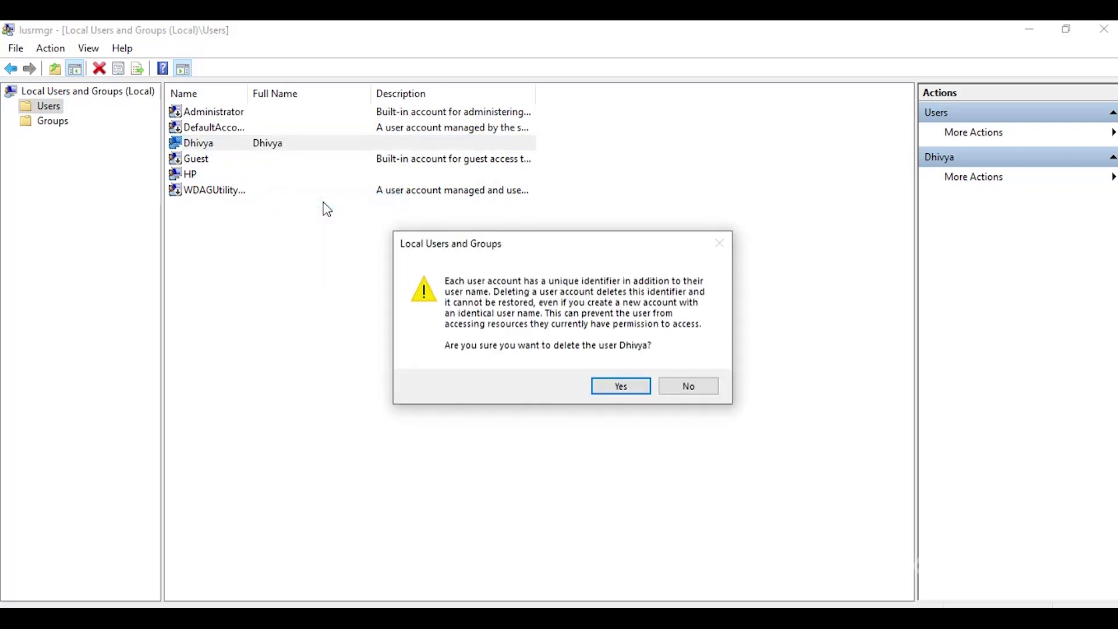
left_click(621, 386)
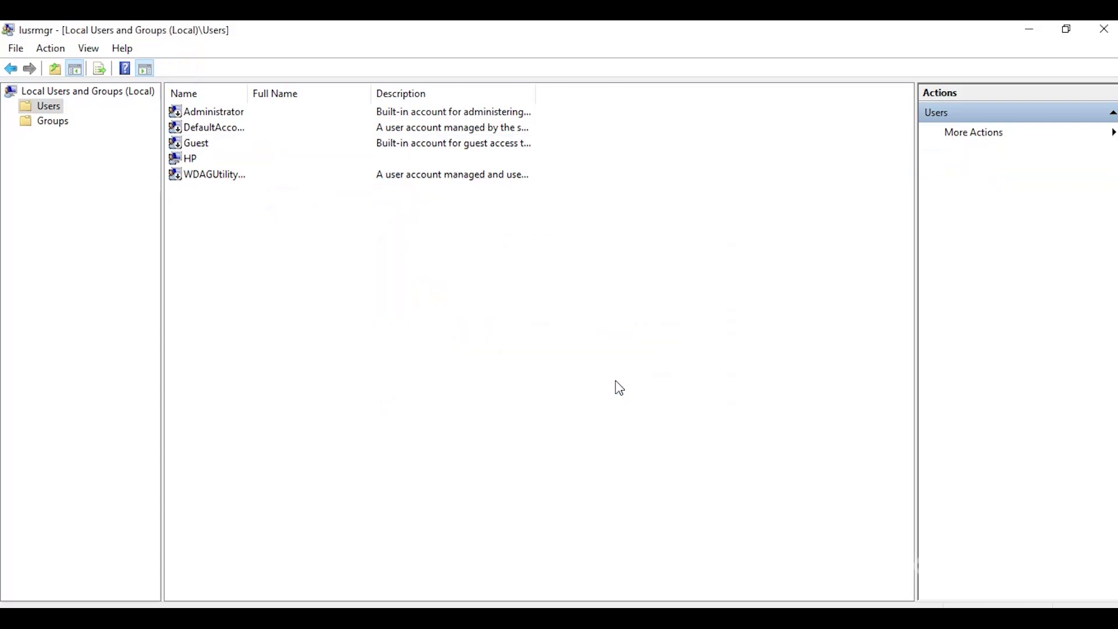